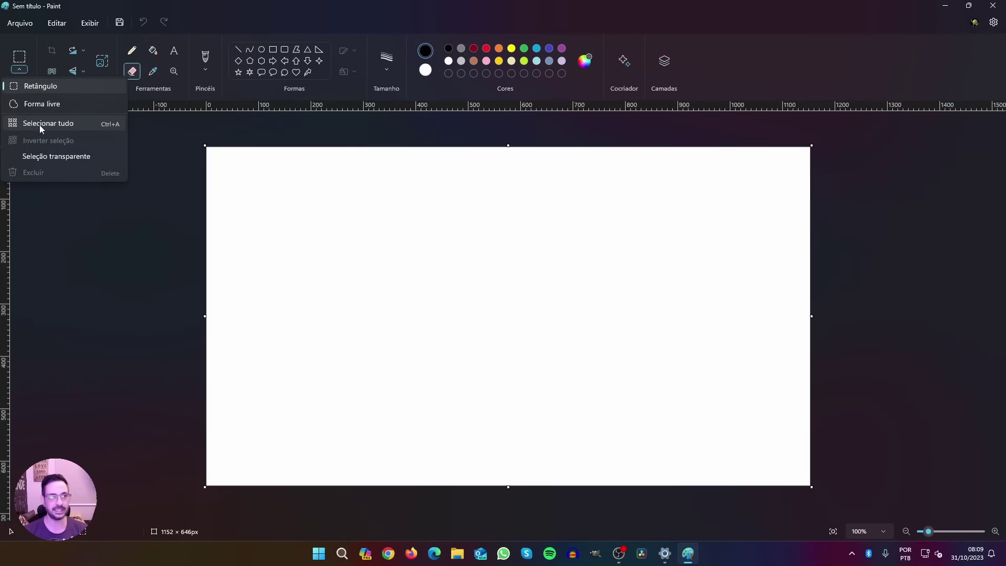
Remove the background from the portrait photo.
click(80, 197)
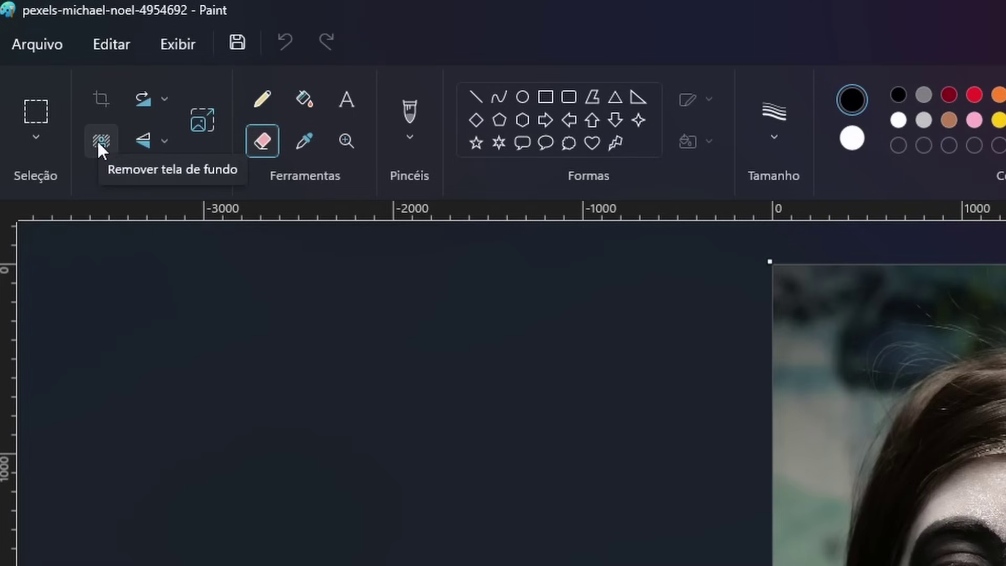
click(99, 142)
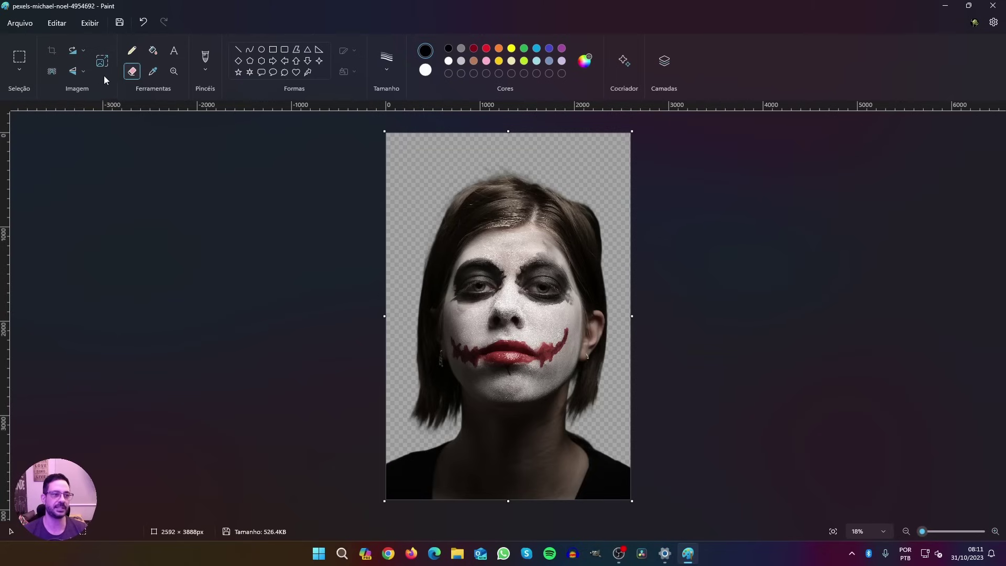
Rotate the portrait 90° to the right, and undo the rotation.
click(84, 52)
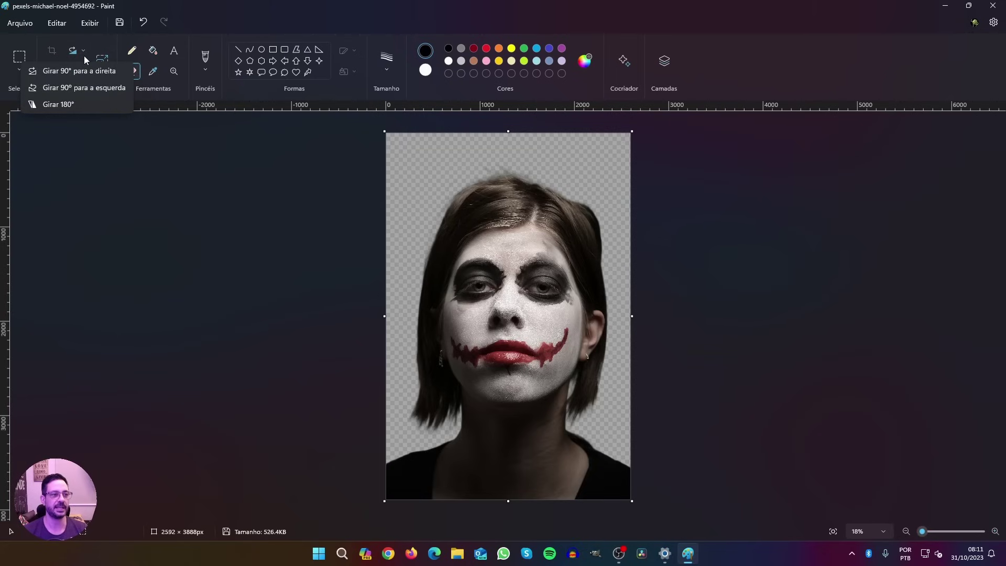
click(85, 72)
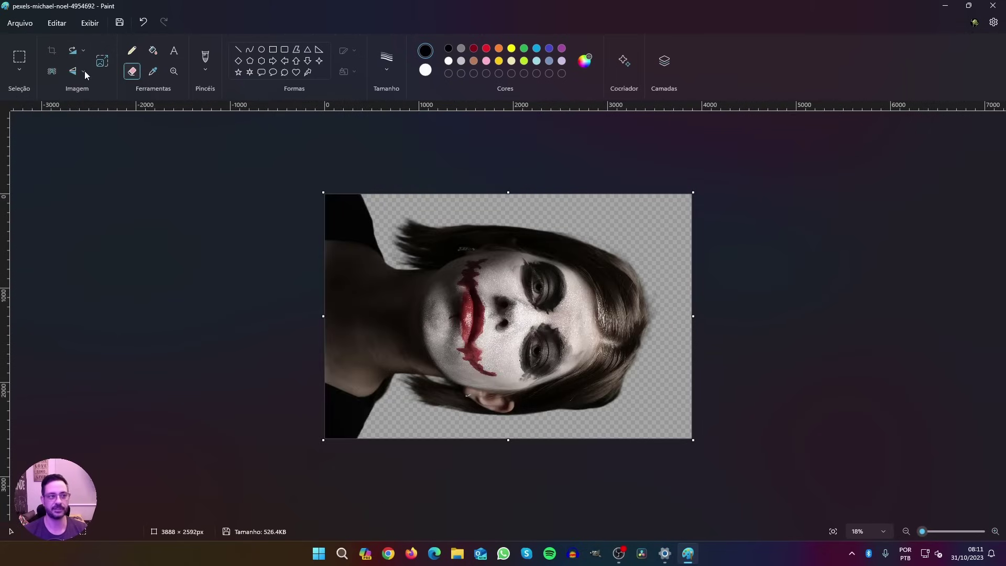
click(84, 71)
key(ctrl+z)
Flip the portrait vertically, and undo the flip.
click(82, 73)
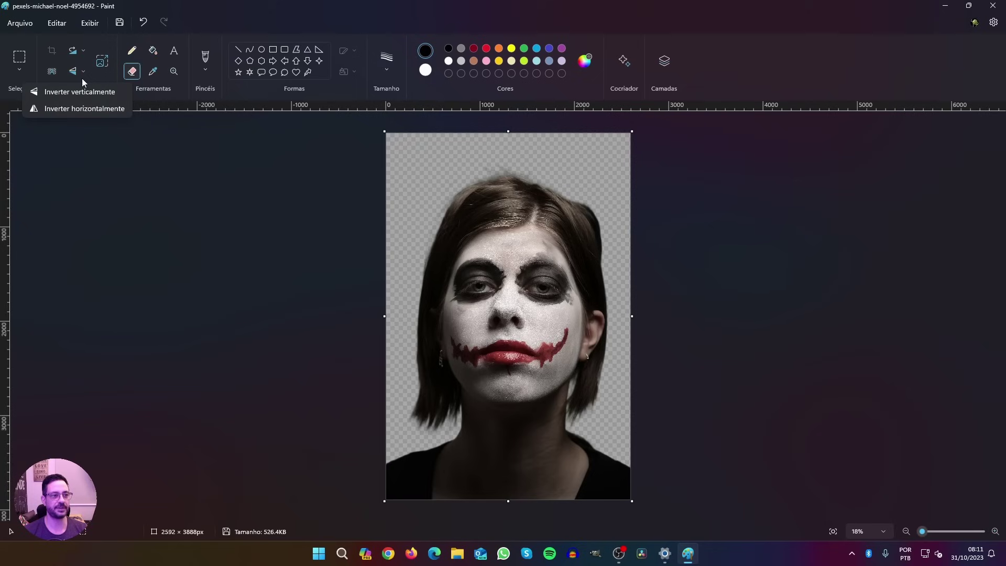
click(83, 97)
click(82, 76)
key(ctrl+z)
Flip the portrait horizontally, and flip it horizontally again to restore its orientation.
click(89, 111)
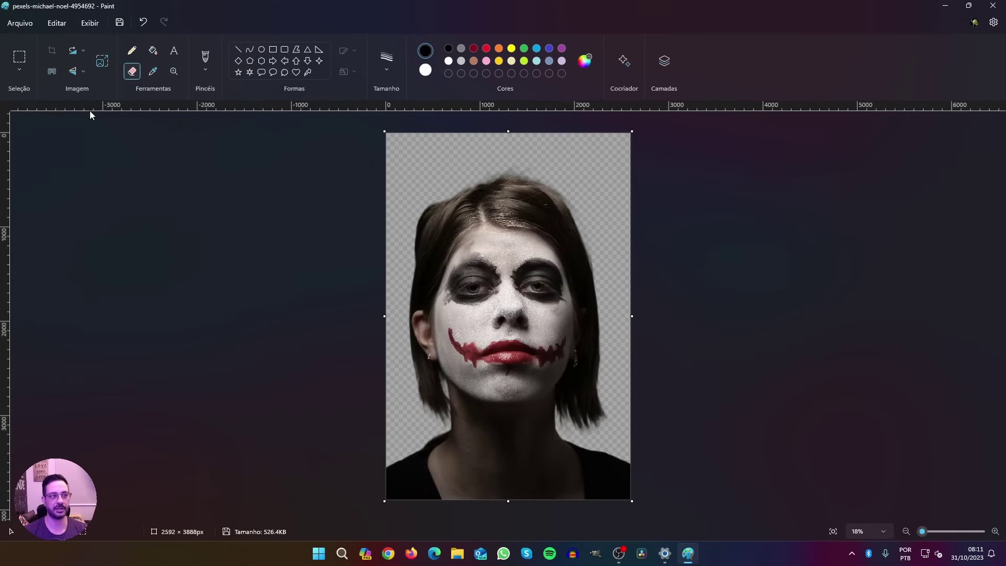
click(83, 72)
click(87, 105)
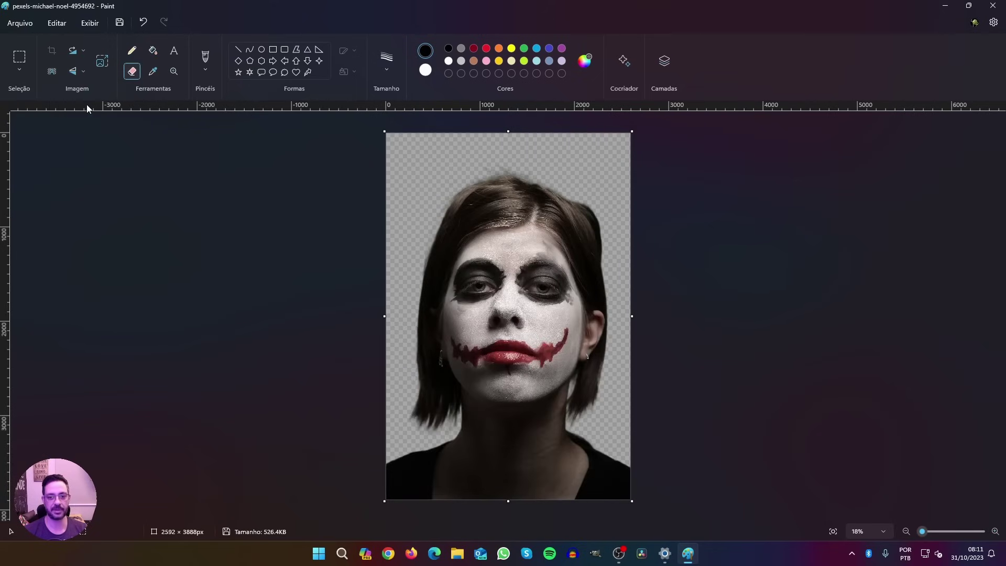
Outline the woman with a free-form selection, and cancel the selection.
click(21, 70)
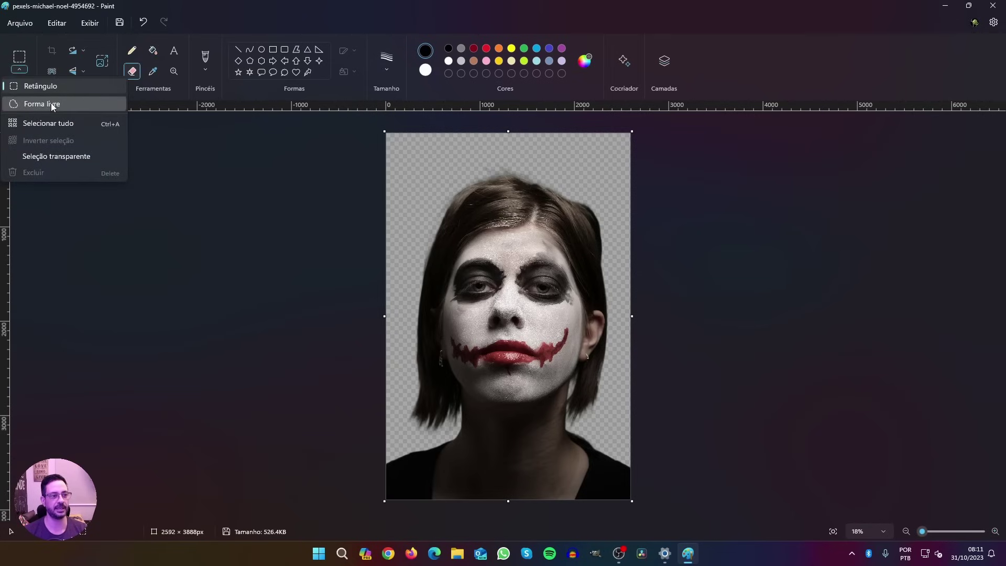
click(51, 103)
mouse_move(447, 196)
mouse_down()
mouse_move(411, 310)
mouse_move(409, 399)
mouse_move(437, 426)
mouse_move(411, 473)
mouse_move(441, 489)
mouse_move(584, 506)
mouse_move(620, 472)
mouse_move(577, 415)
mouse_move(602, 378)
mouse_move(612, 266)
mouse_move(600, 182)
mouse_move(584, 170)
mouse_move(499, 159)
mouse_move(452, 185)
mouse_move(444, 205)
mouse_up()
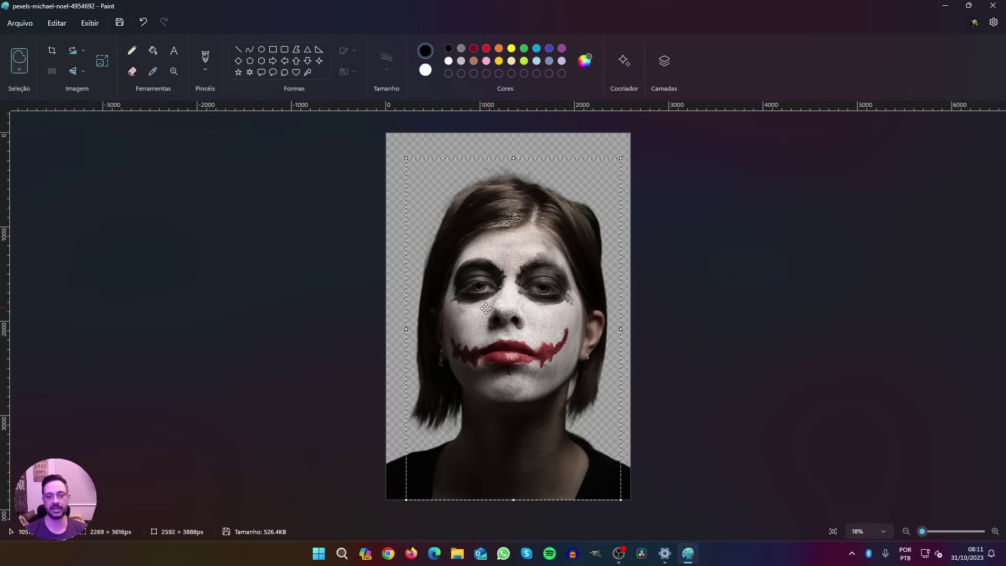
key(Escape)
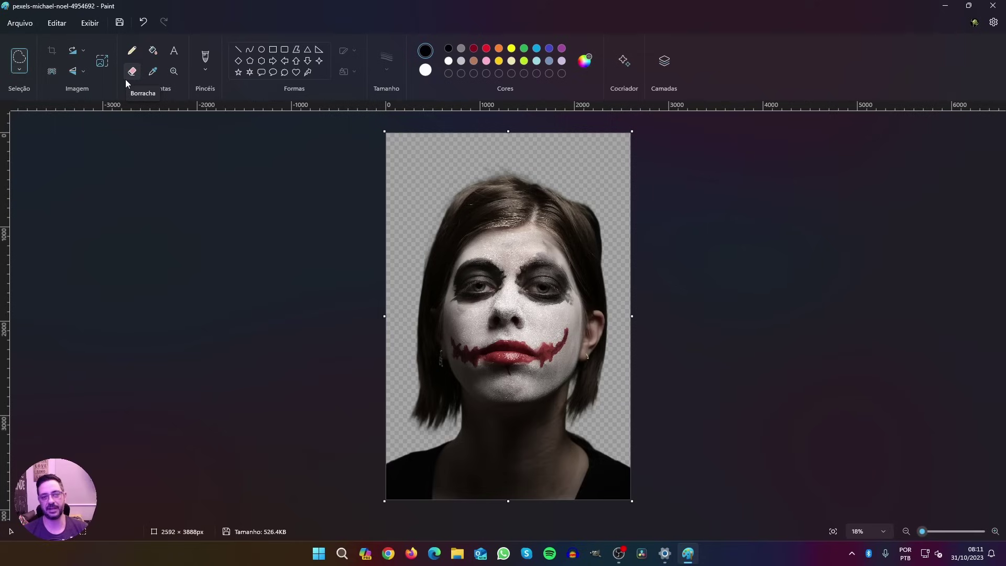
click(132, 50)
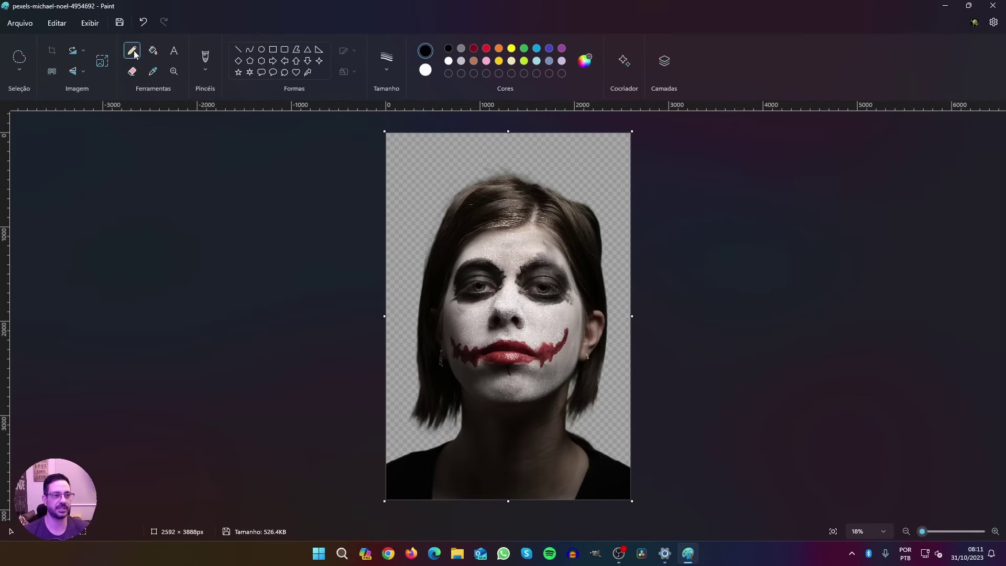
click(134, 78)
click(132, 53)
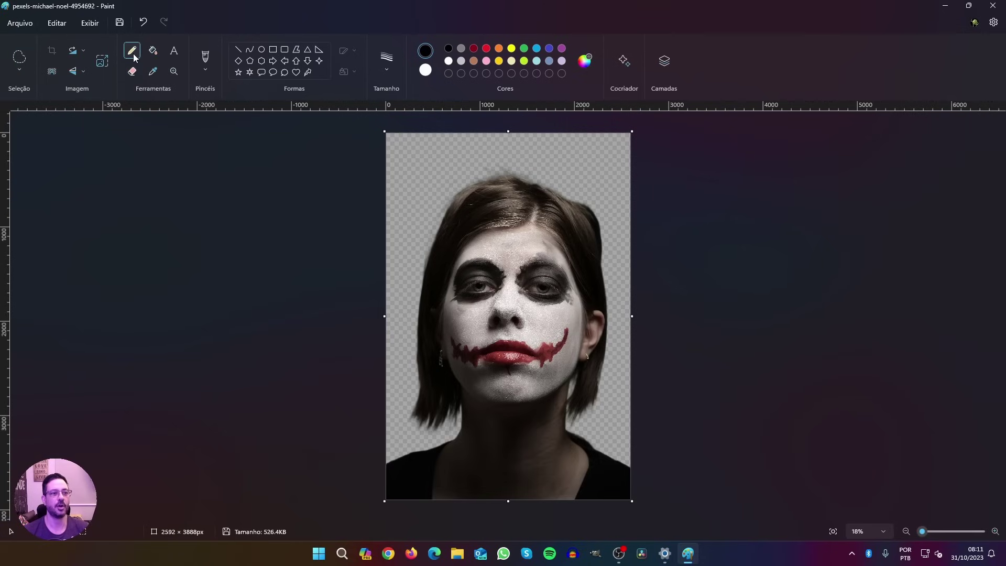
click(154, 53)
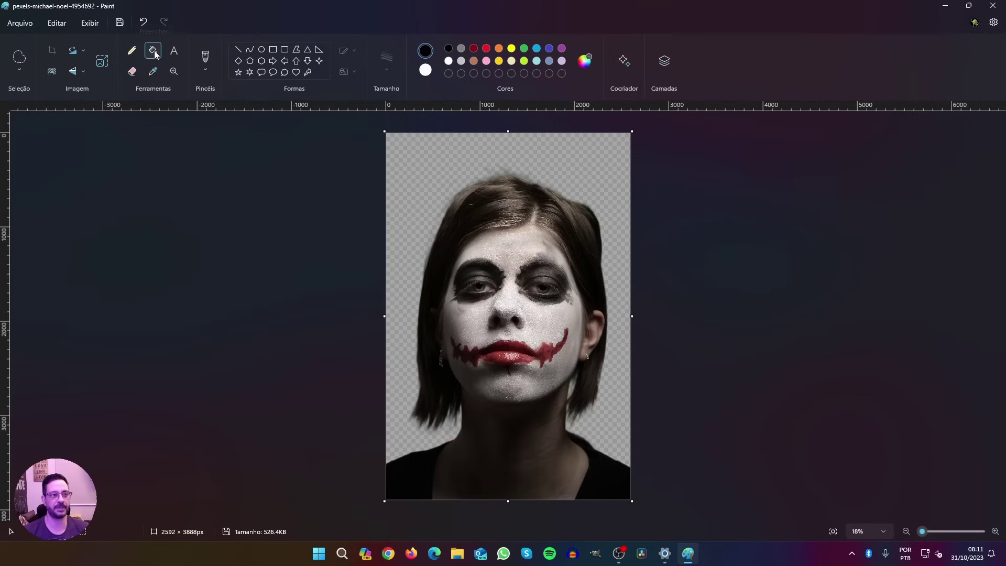
click(152, 74)
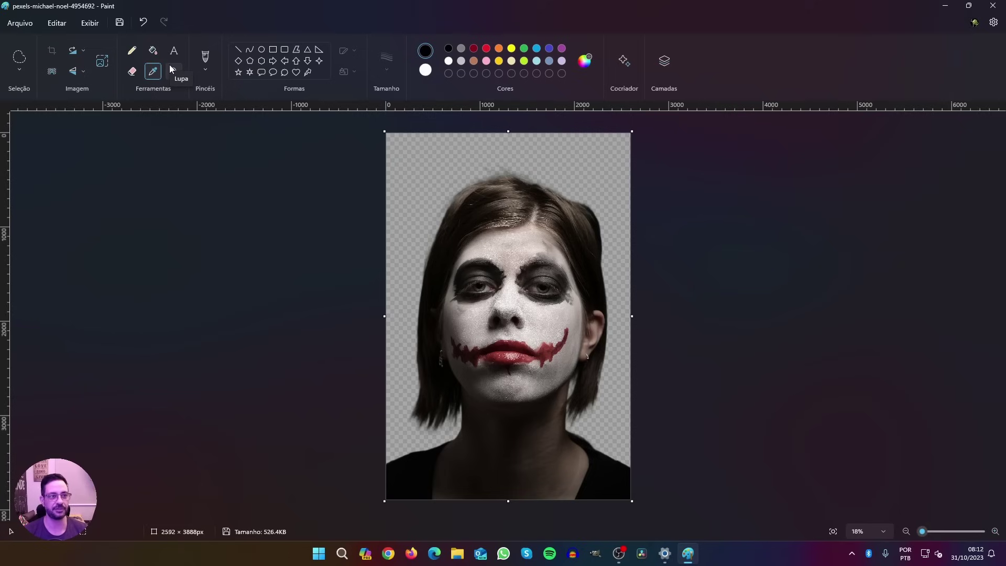
Scribble over the face in red with the Giz de Cera brush at 16px, and undo the strokes.
click(205, 70)
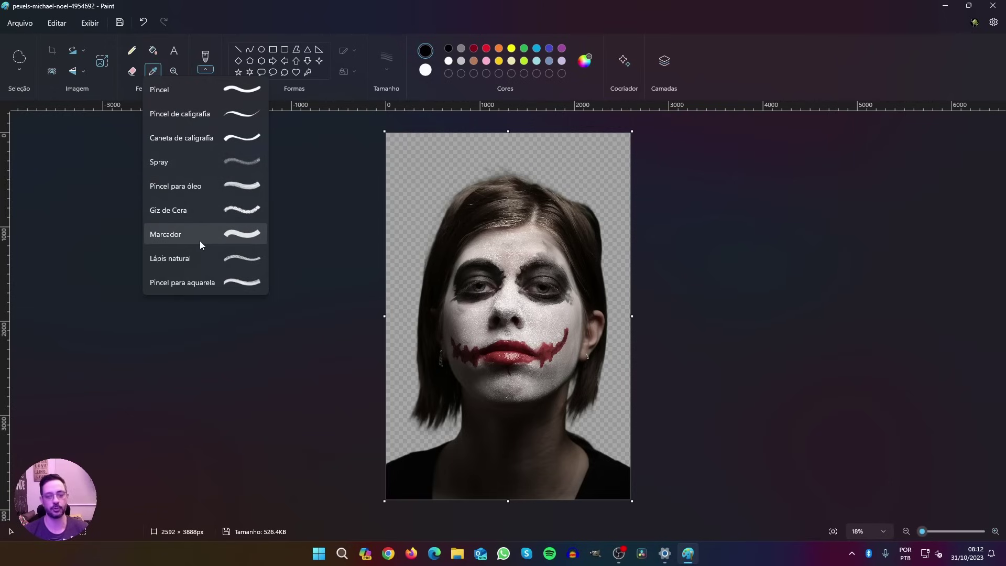
click(183, 166)
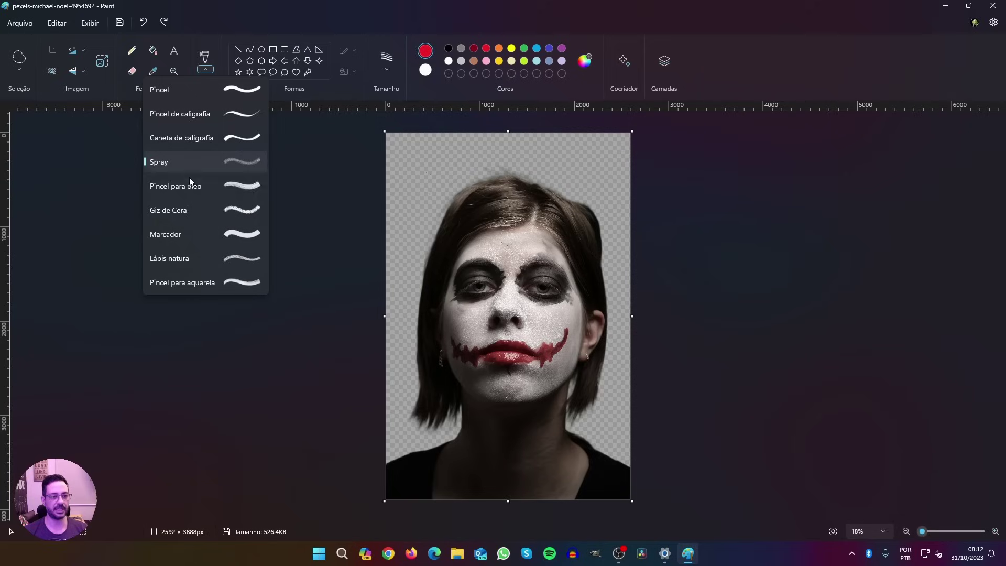
click(187, 210)
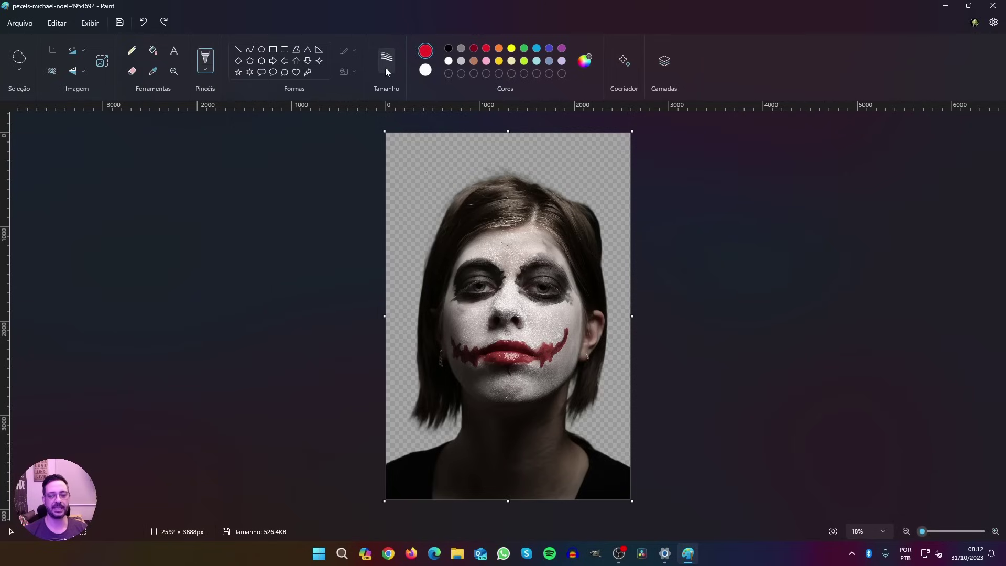
click(385, 68)
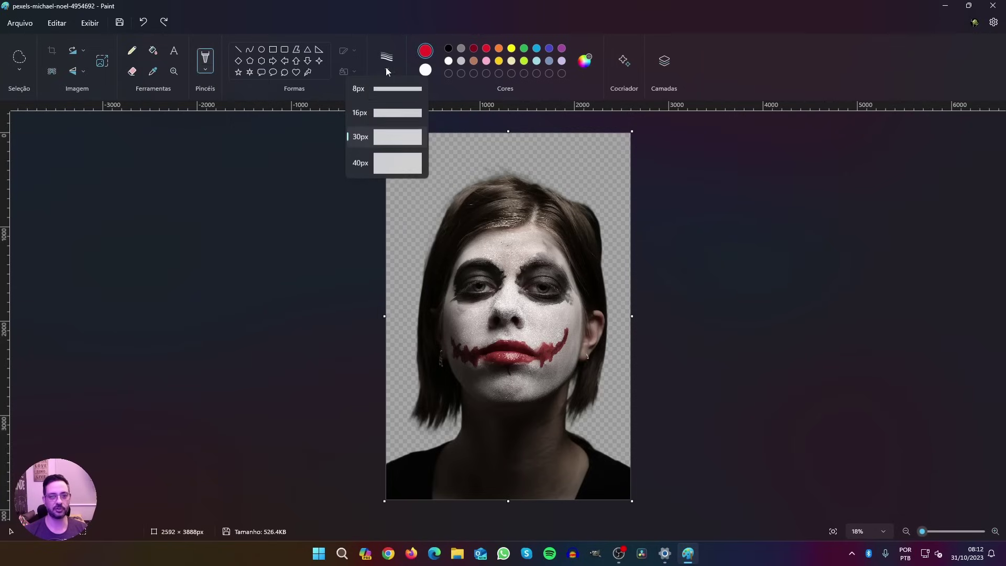
click(392, 114)
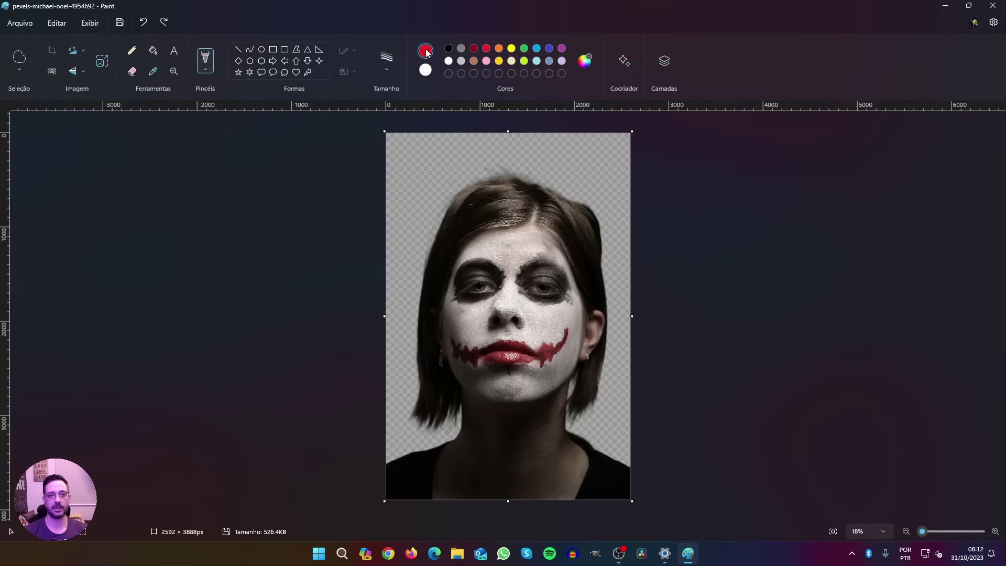
mouse_move(490, 266)
mouse_down()
mouse_move(493, 323)
mouse_move(534, 285)
mouse_move(560, 283)
mouse_move(539, 253)
mouse_move(513, 298)
mouse_move(523, 275)
mouse_move(493, 299)
mouse_up()
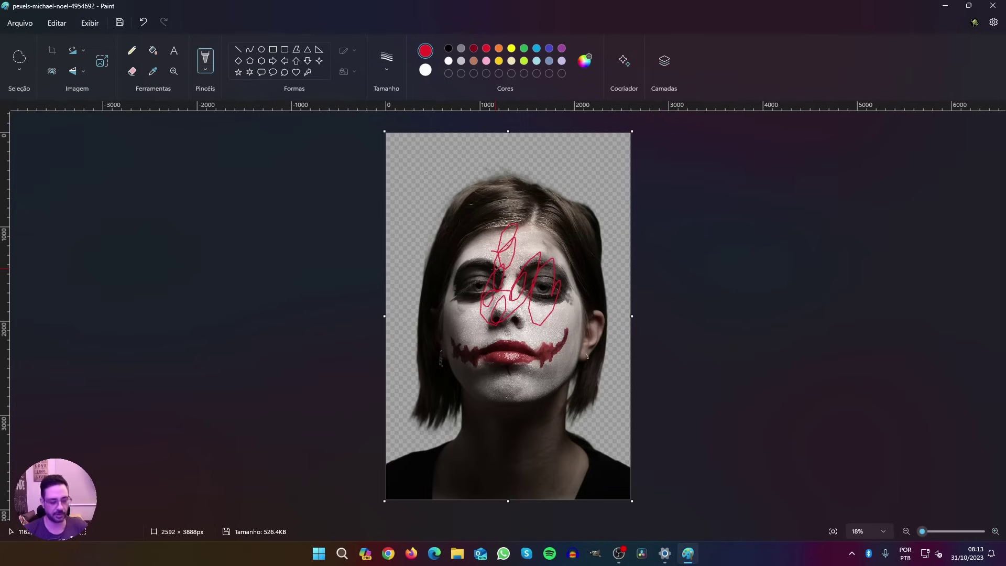
key(ctrl+z)
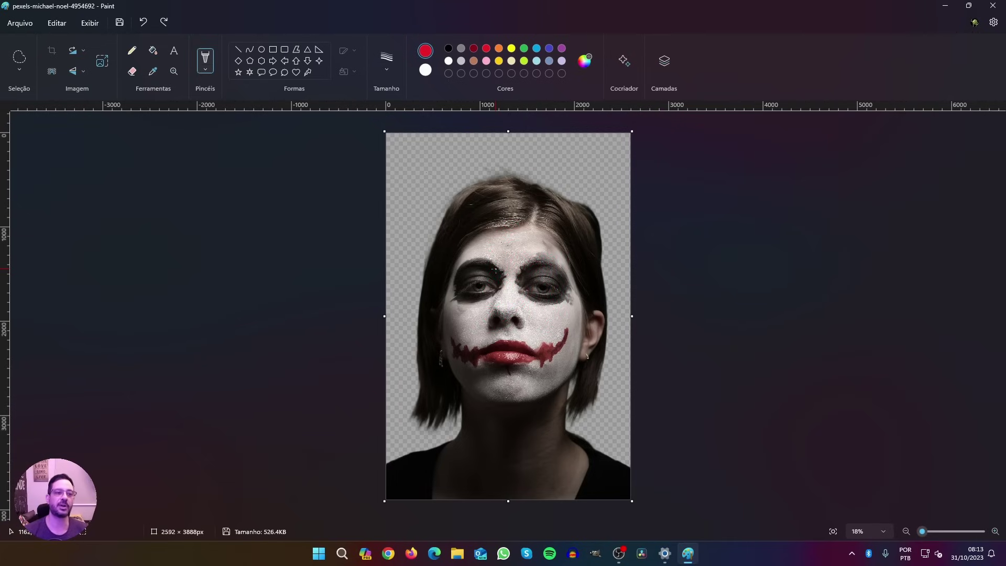
click(208, 69)
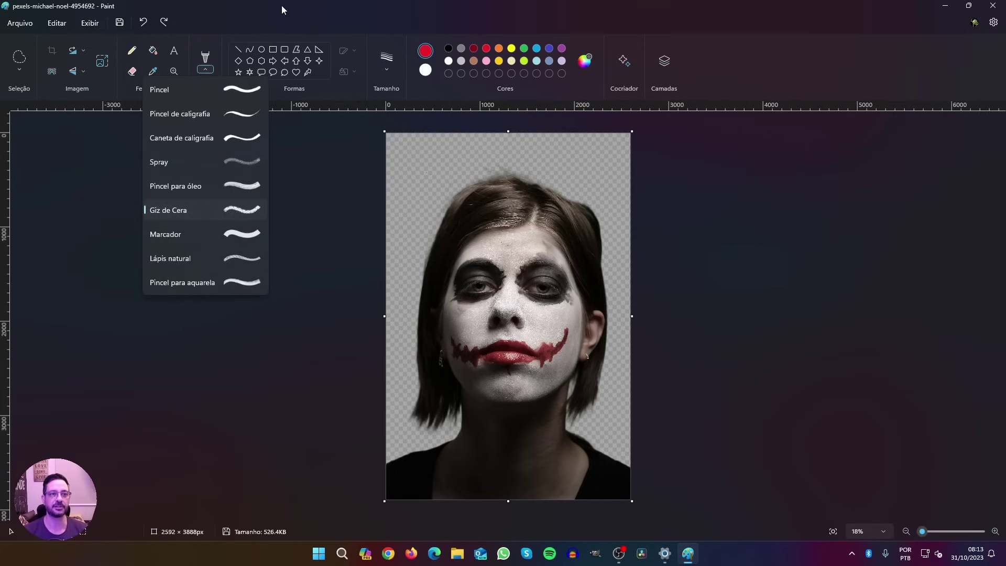
click(342, 95)
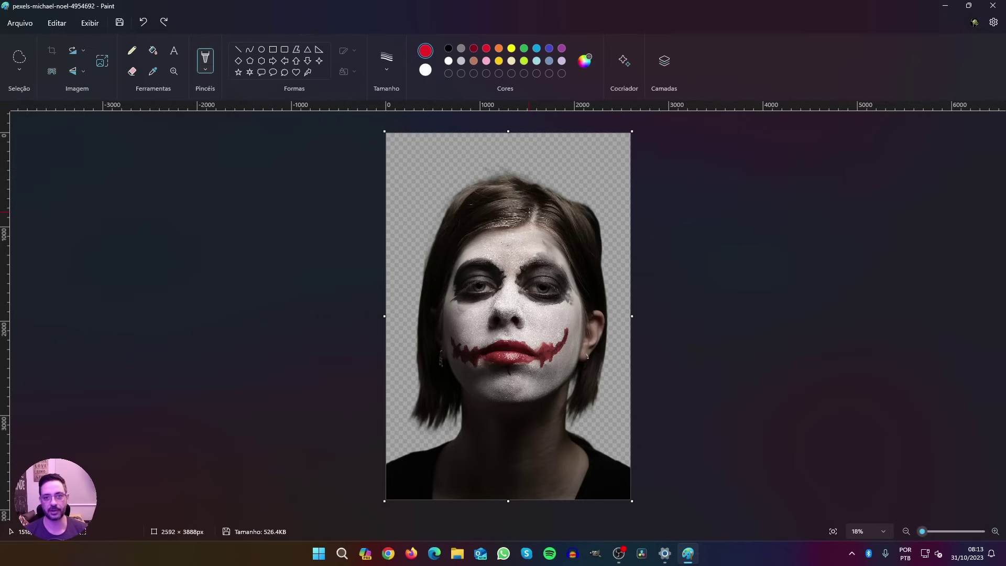
Show the layers and add a new empty layer above the portrait, selecting it for editing.
click(664, 61)
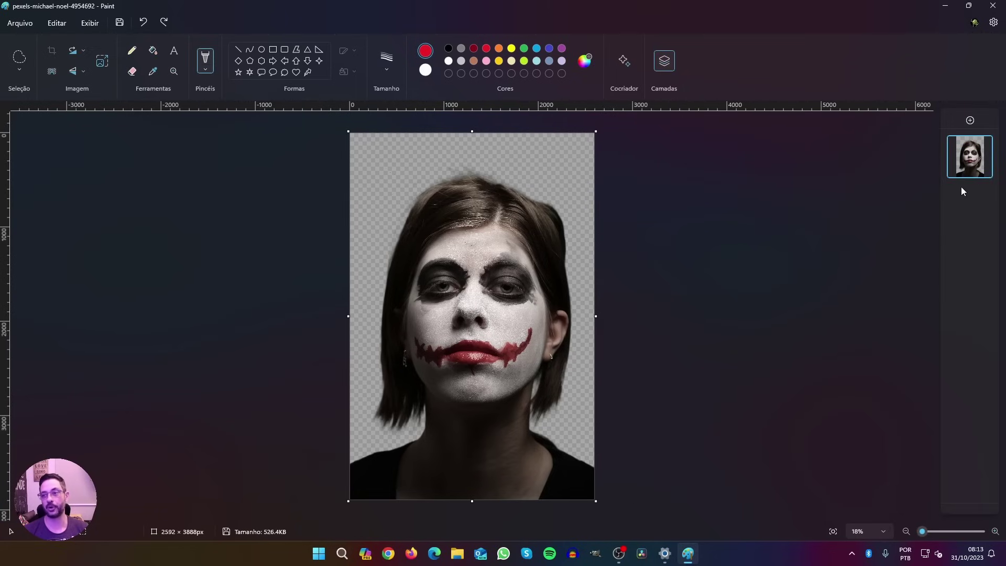
click(971, 121)
click(970, 161)
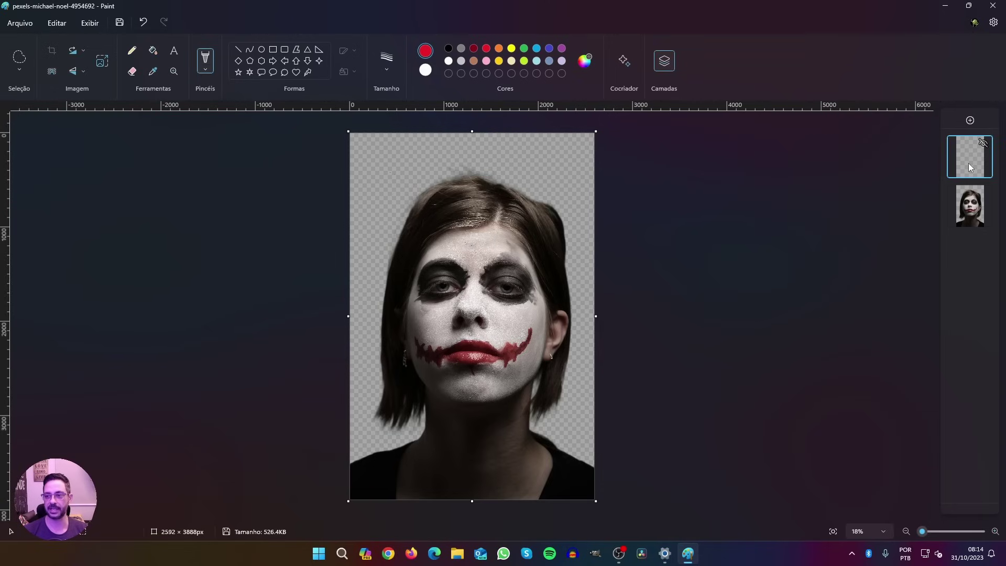
Add the red text "QUE MEDO" in bold Calibri, size 200, across the top of the head on the new layer.
click(174, 51)
click(393, 161)
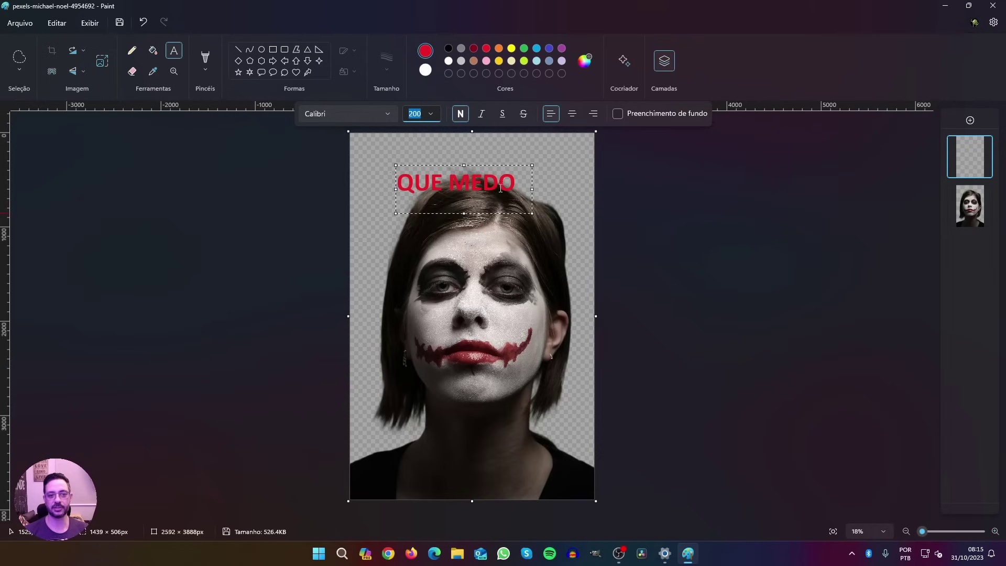
click(508, 216)
click(506, 180)
key(ctrl+z)
key(ctrl+z)
Move the text layer below the portrait layer.
mouse_move(976, 162)
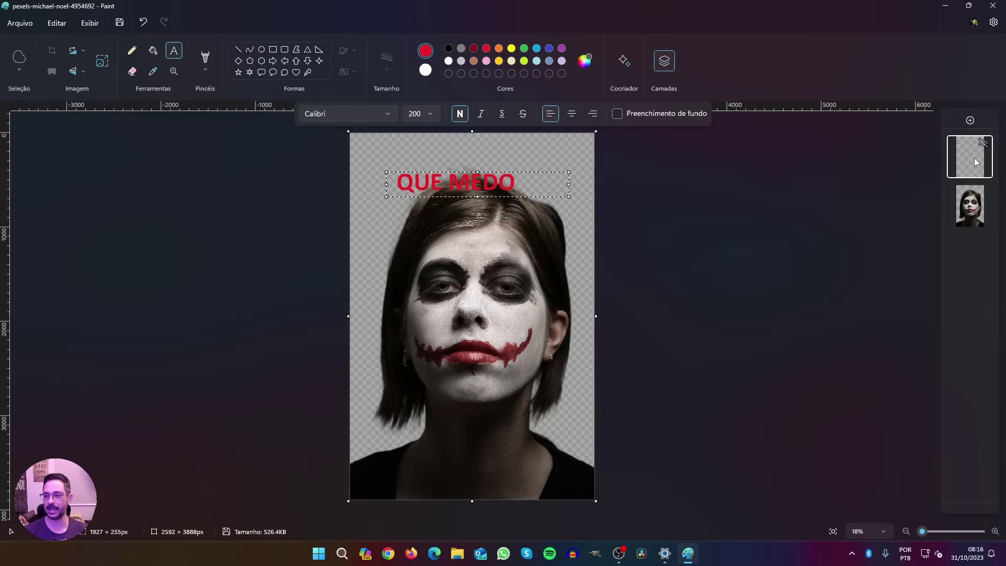
drag(976, 161, 974, 210)
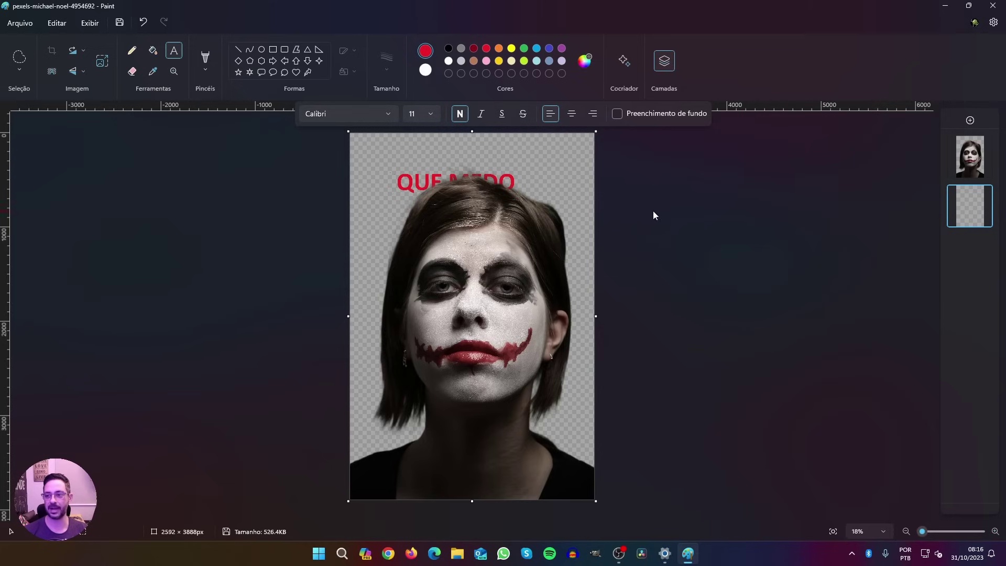
On the text layer, move the selected "QUE MEDO" text to the centre just above the head and deselect it.
click(980, 198)
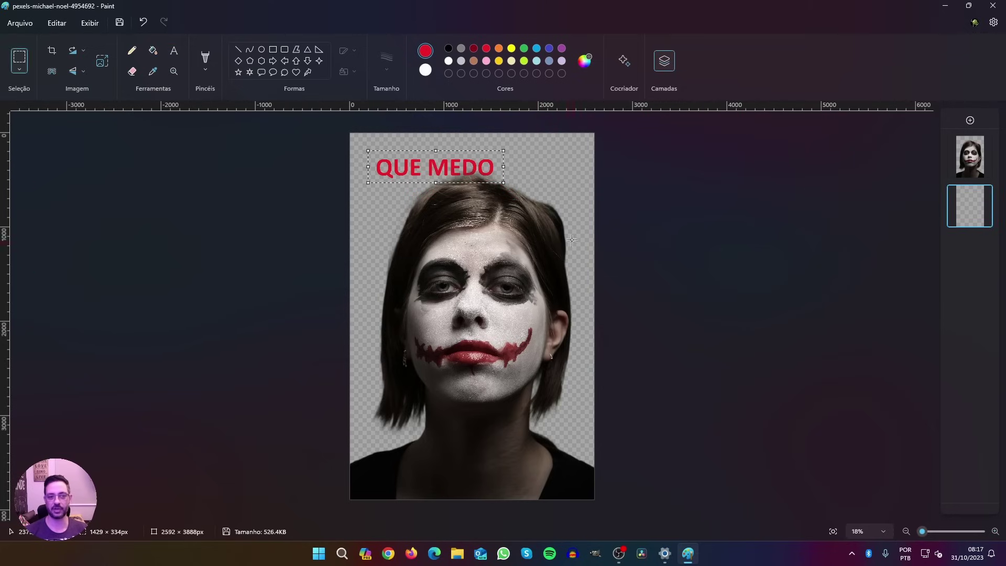
drag(452, 169, 493, 178)
click(838, 343)
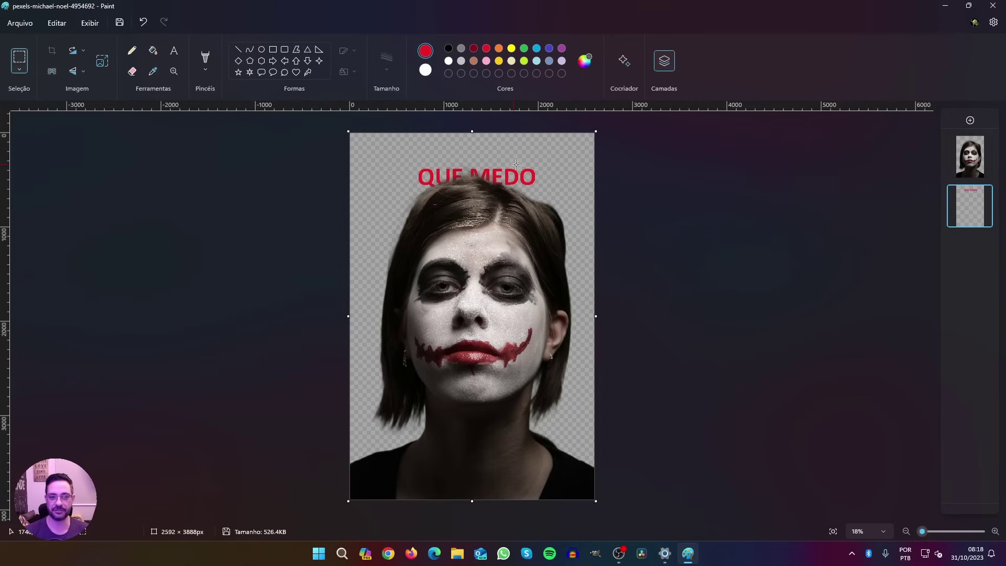
Move the "QUE MEDO" layer back above the portrait layer.
mouse_move(987, 212)
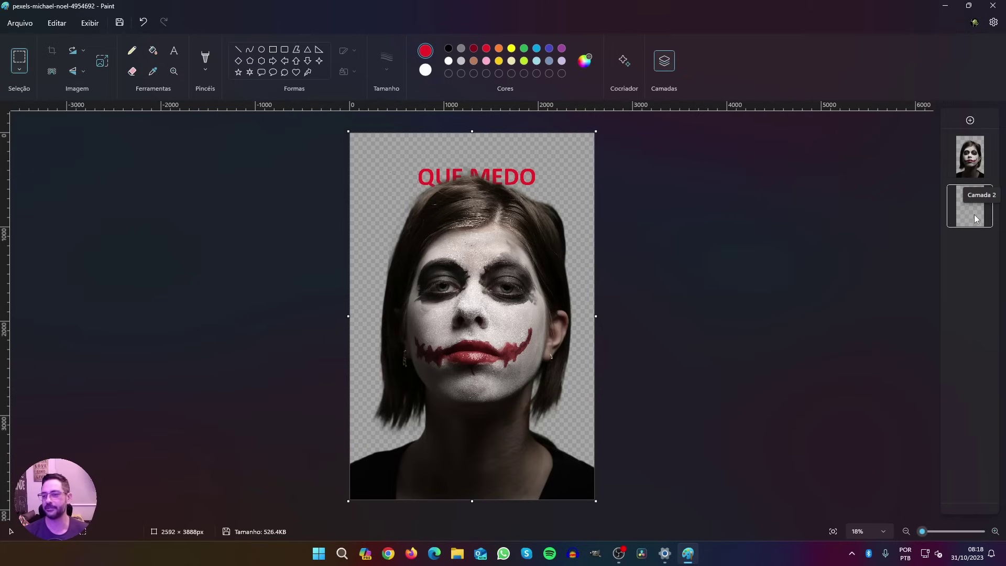
drag(977, 219, 978, 168)
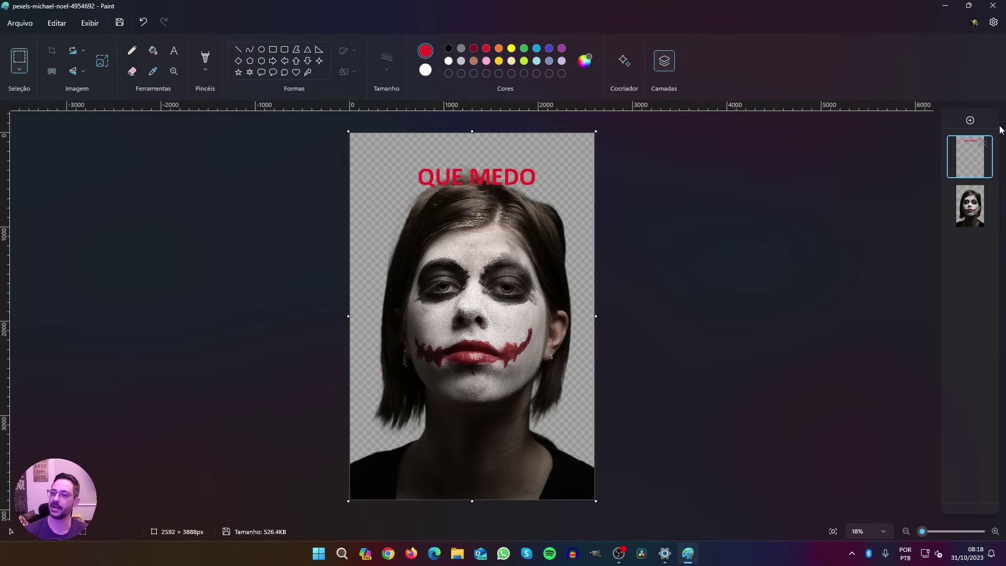
Add a new layer above the text and enter "Um gato caminhando na floresta" as the Cocriador description.
click(970, 121)
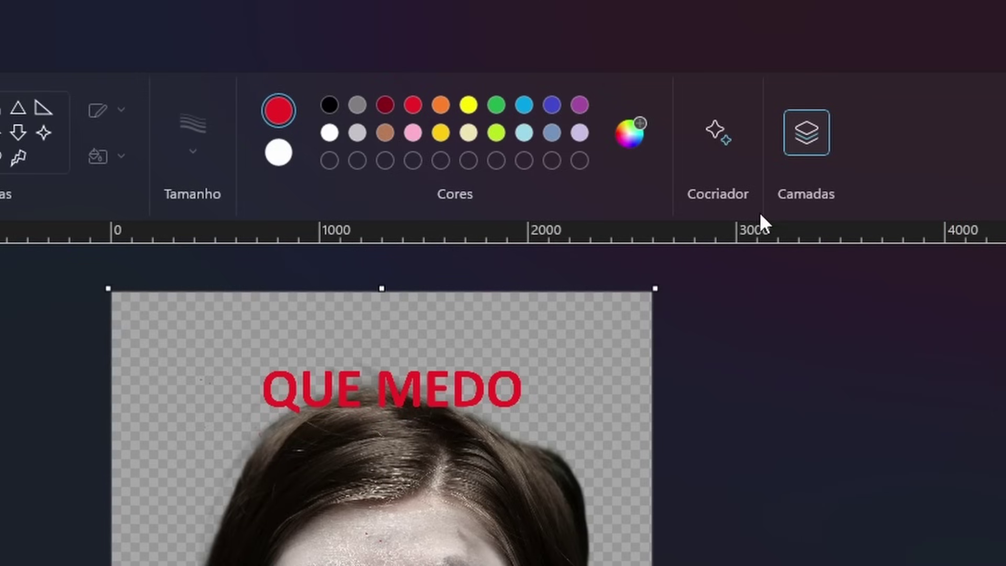
click(724, 132)
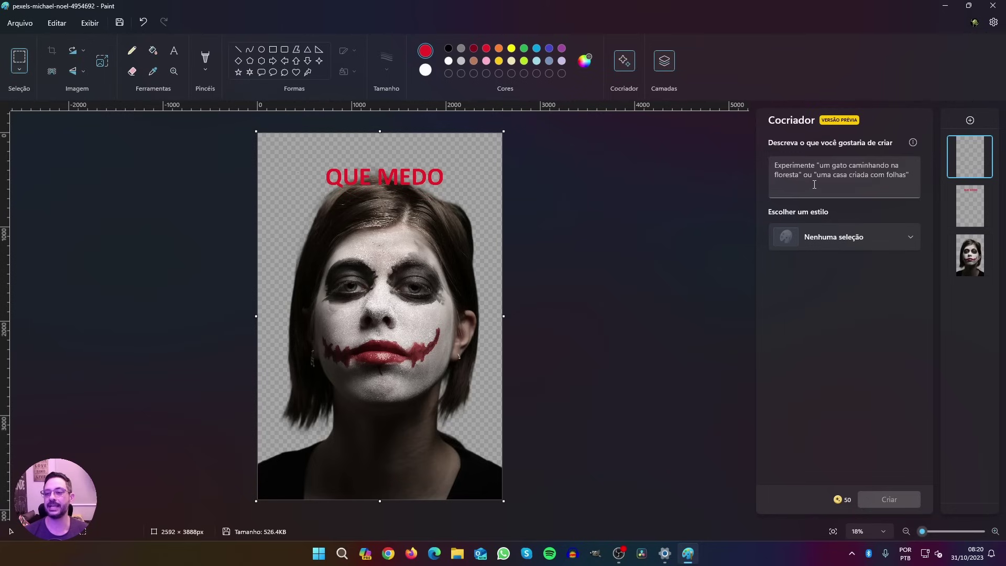
click(819, 195)
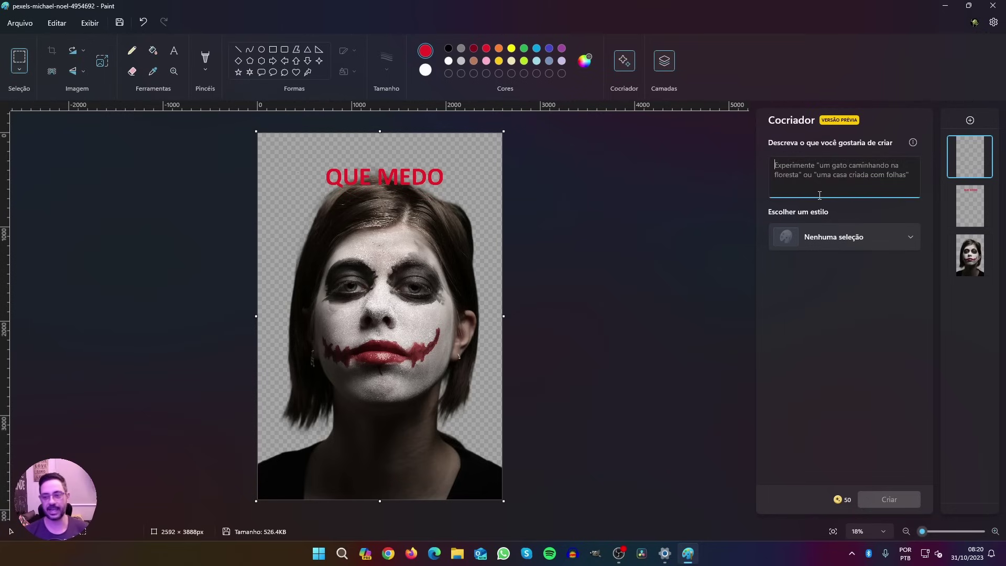
text(Um gato caminhand)
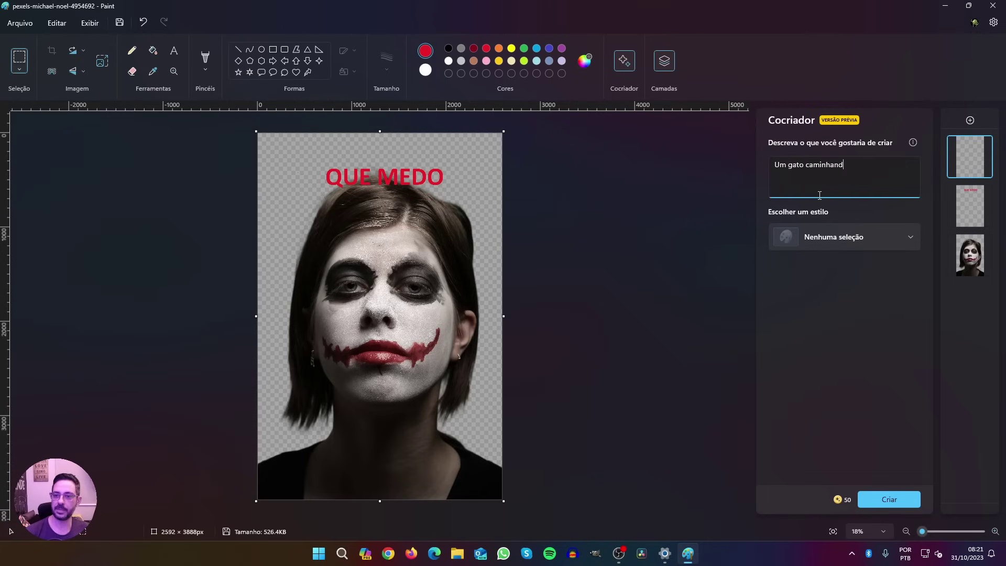
text(o na floresta)
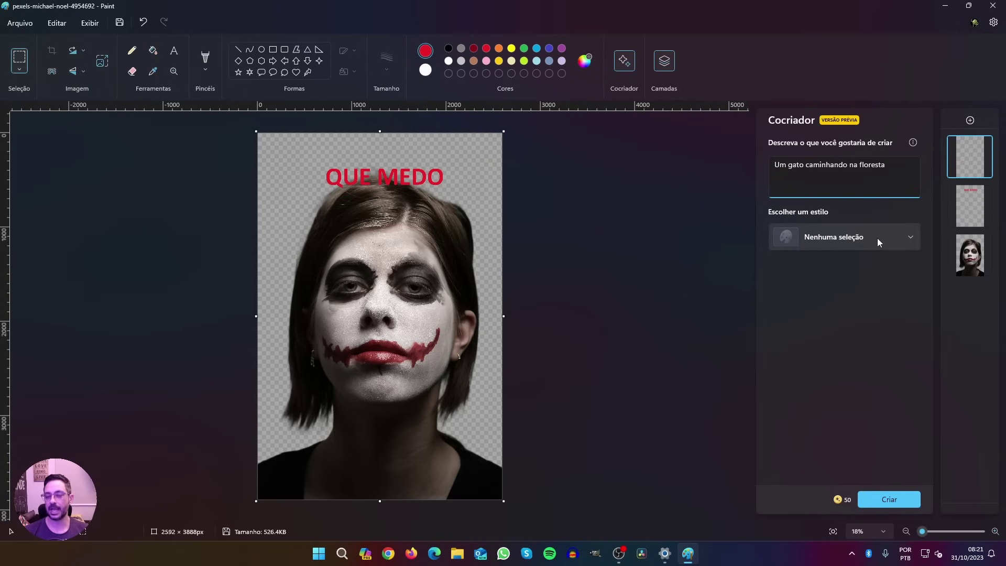
Generate the Cocriador images in the Fotorrealista style and insert the orange cat variant on the new layer.
click(908, 236)
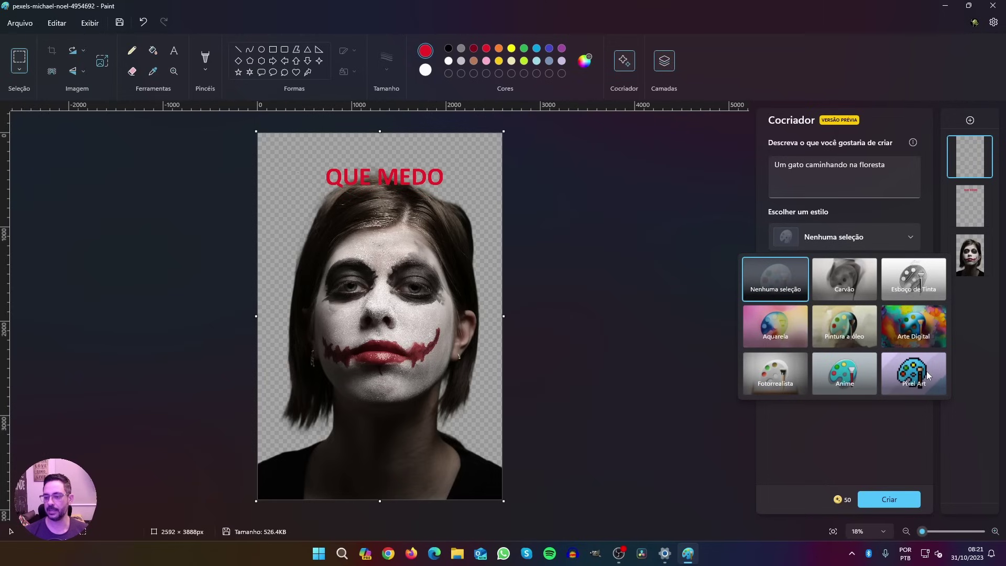
click(783, 378)
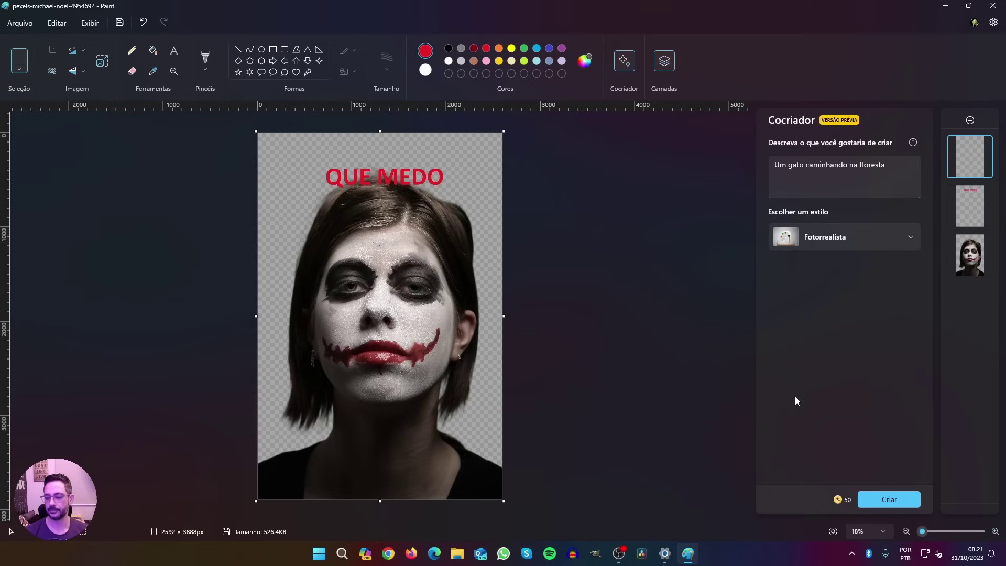
click(897, 502)
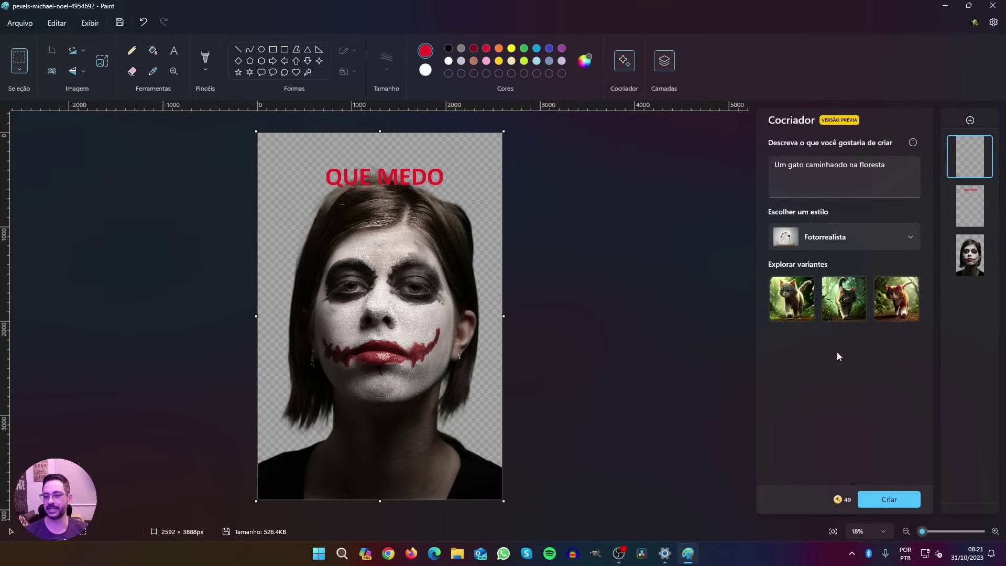
mouse_move(896, 315)
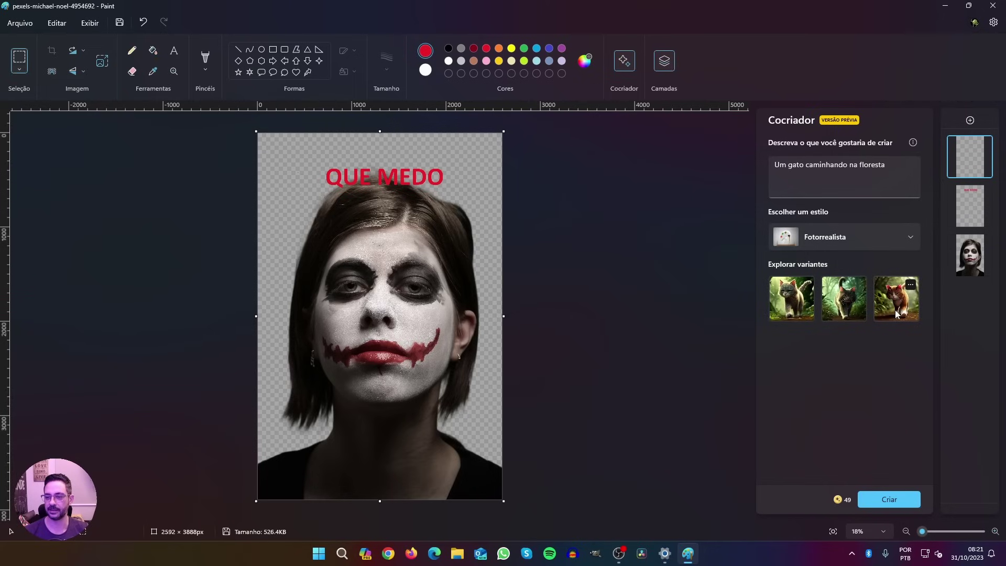
click(895, 310)
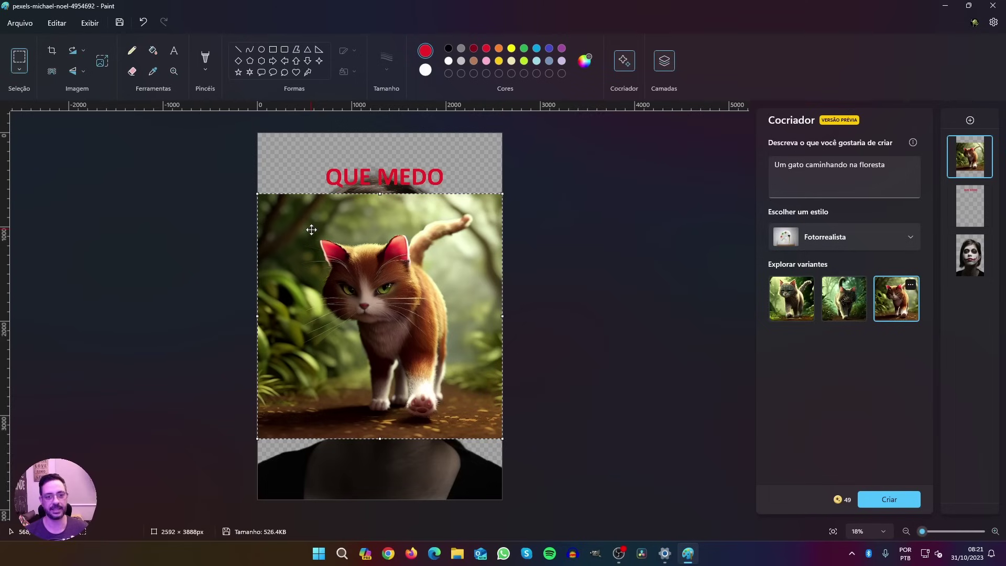
Shrink the inserted cat image to about 2108 × 1944 px and position it over the face, below the "QUE MEDO" text.
drag(257, 194, 303, 255)
drag(385, 304, 357, 237)
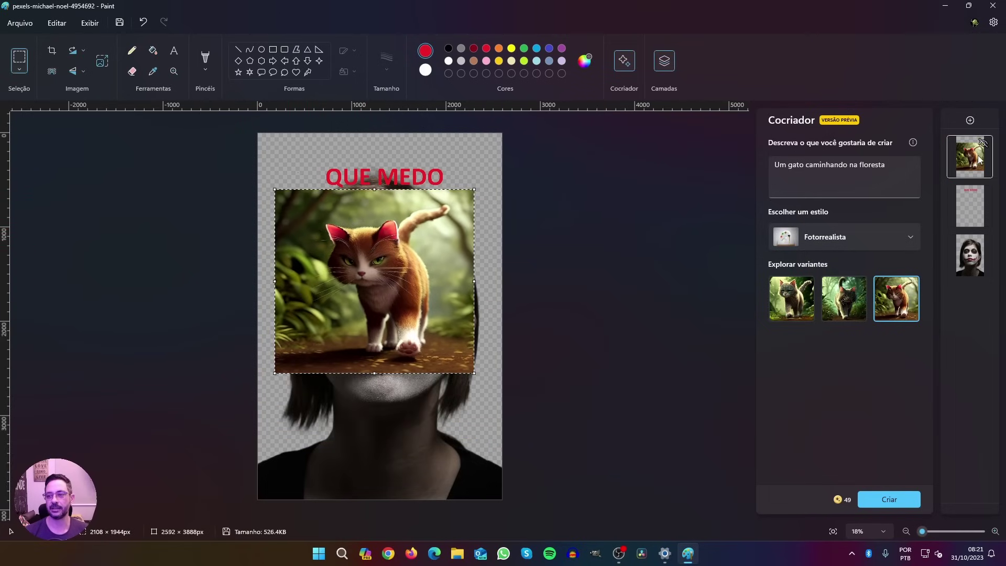
drag(367, 251, 366, 268)
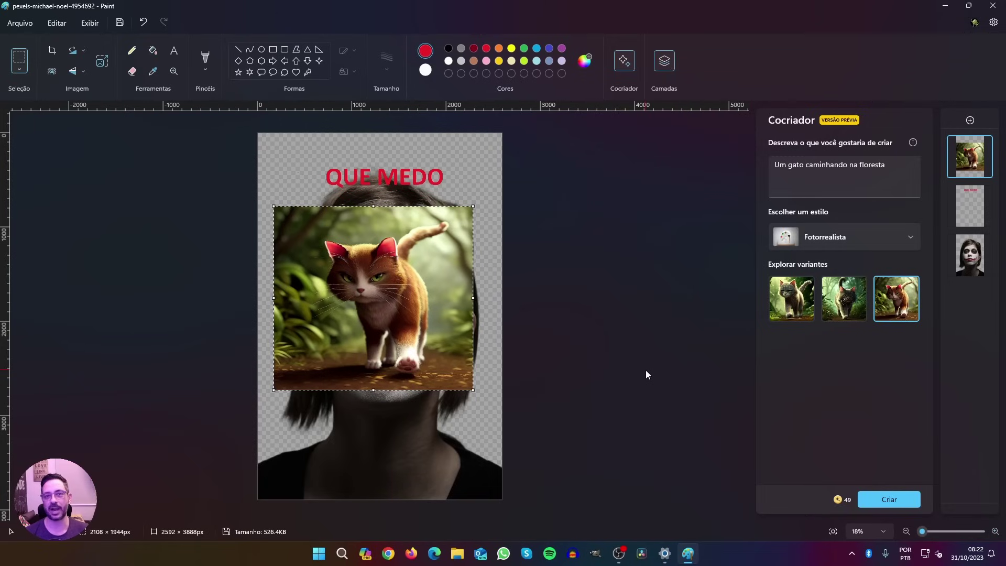
Start a new blank image and generate Cocriador variants of the same description in the Pixel Art style.
click(20, 23)
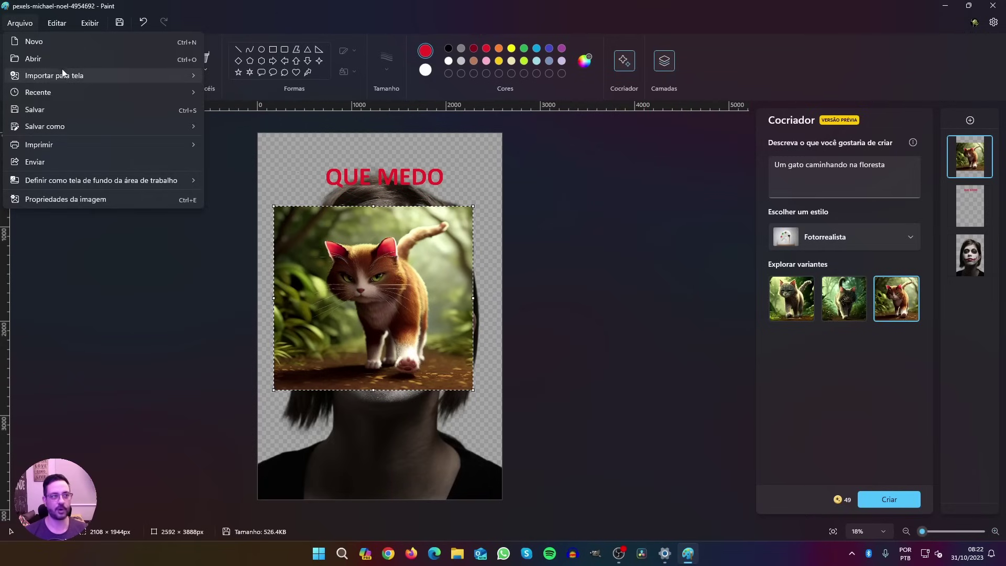
click(55, 43)
click(908, 238)
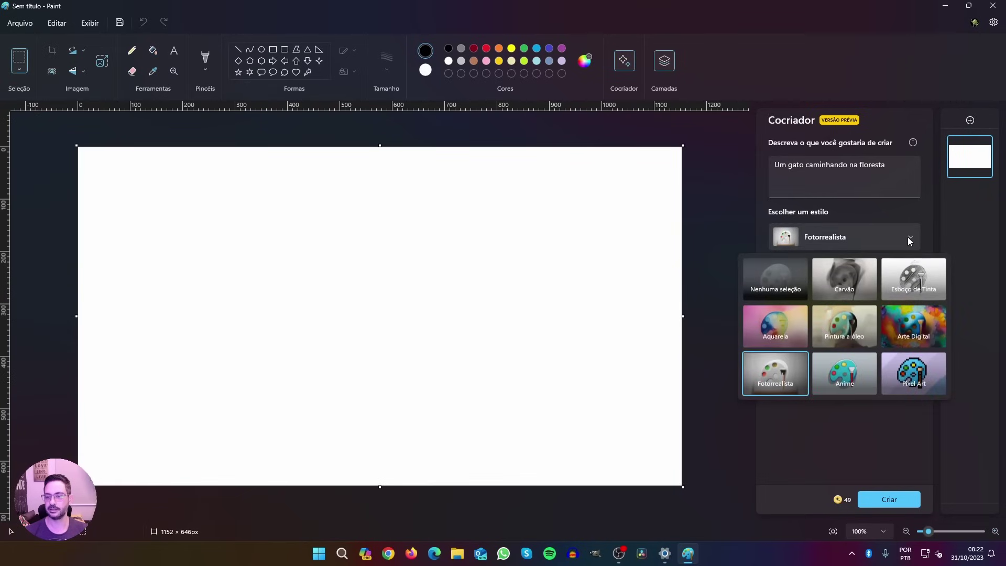
click(918, 373)
click(895, 494)
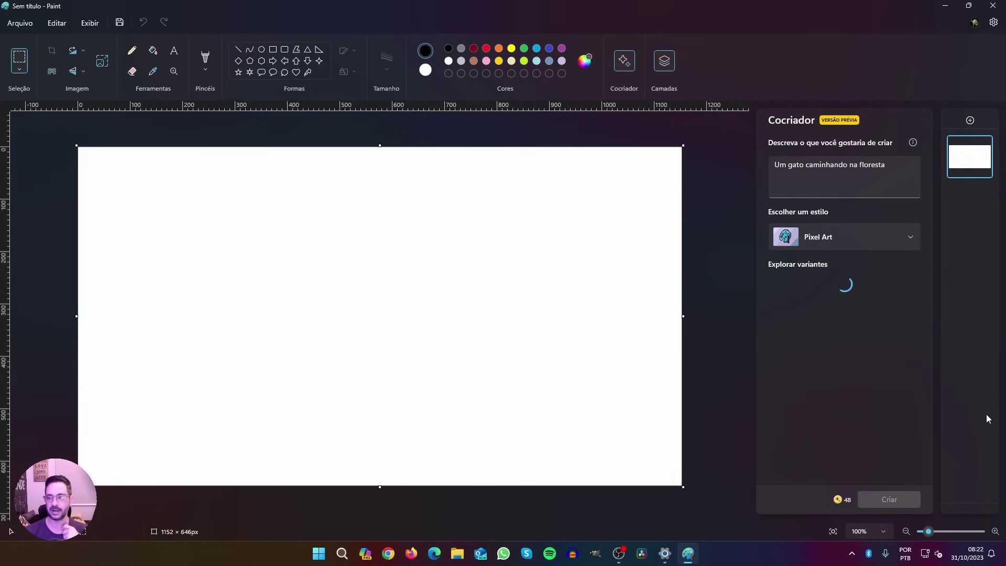
Try each pixel art variant on the canvas, keep the one with the dark blue forest background, and deselect it.
click(900, 309)
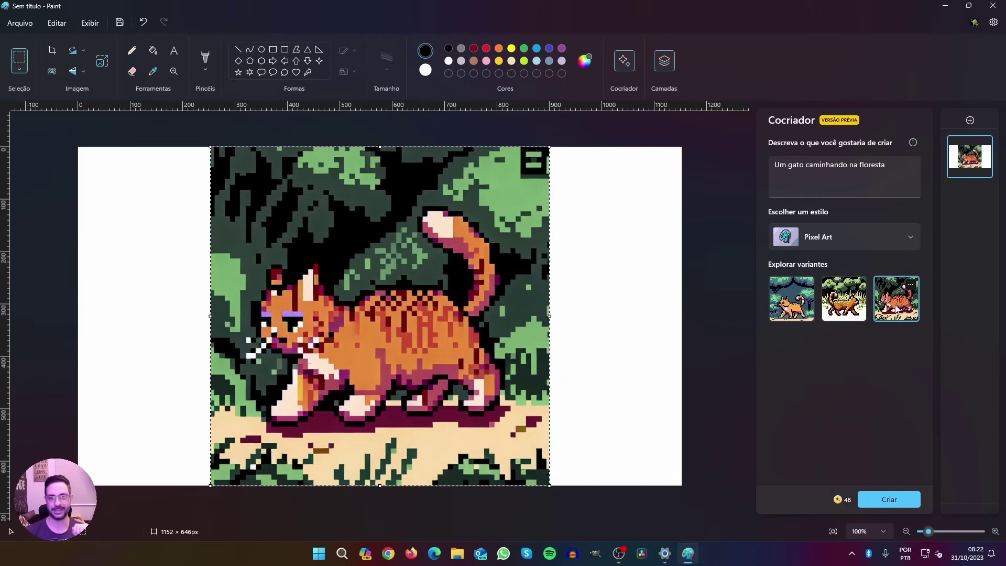
click(841, 301)
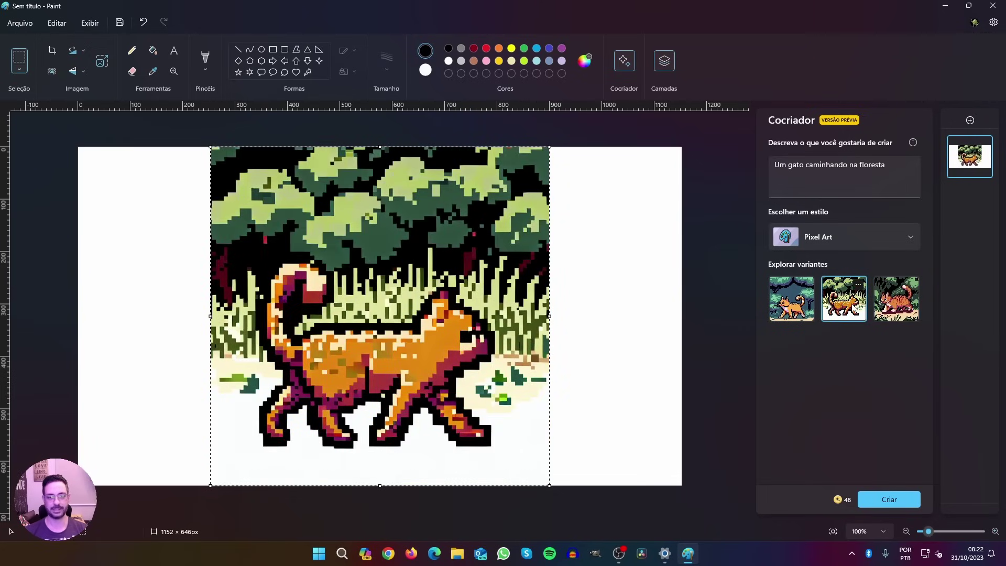
click(792, 312)
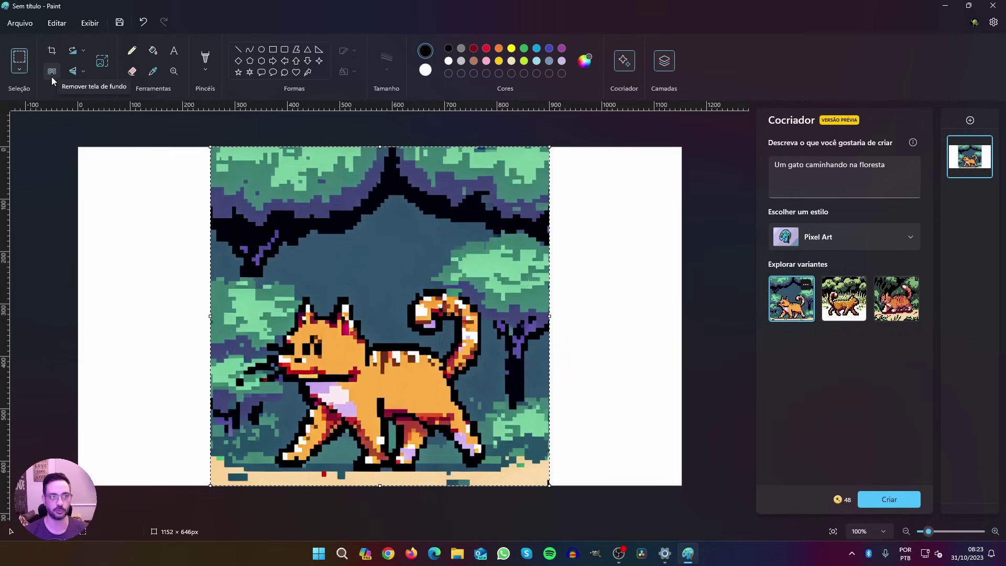
key(Escape)
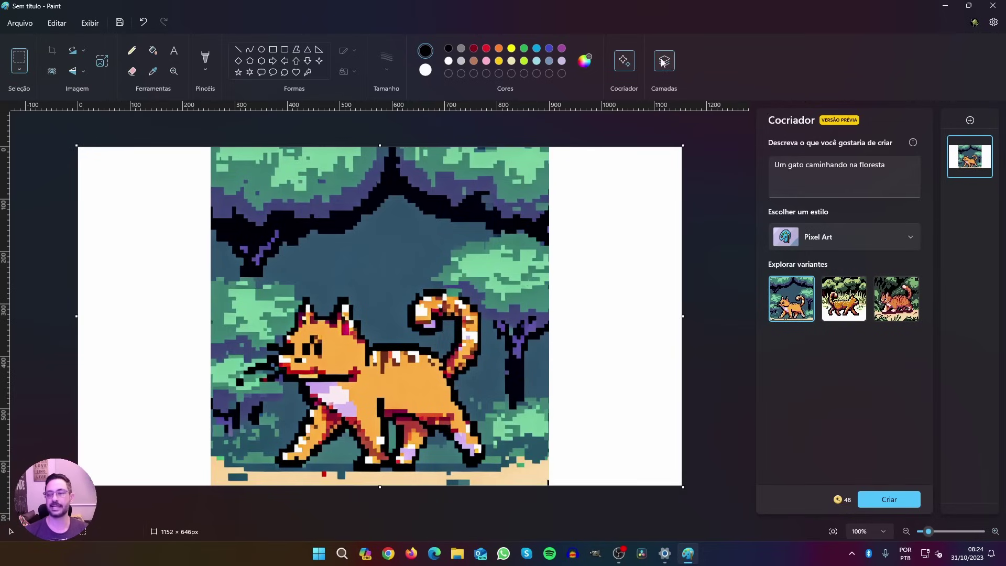
Add an empty layer above the cat image and look through the options available for it.
click(970, 123)
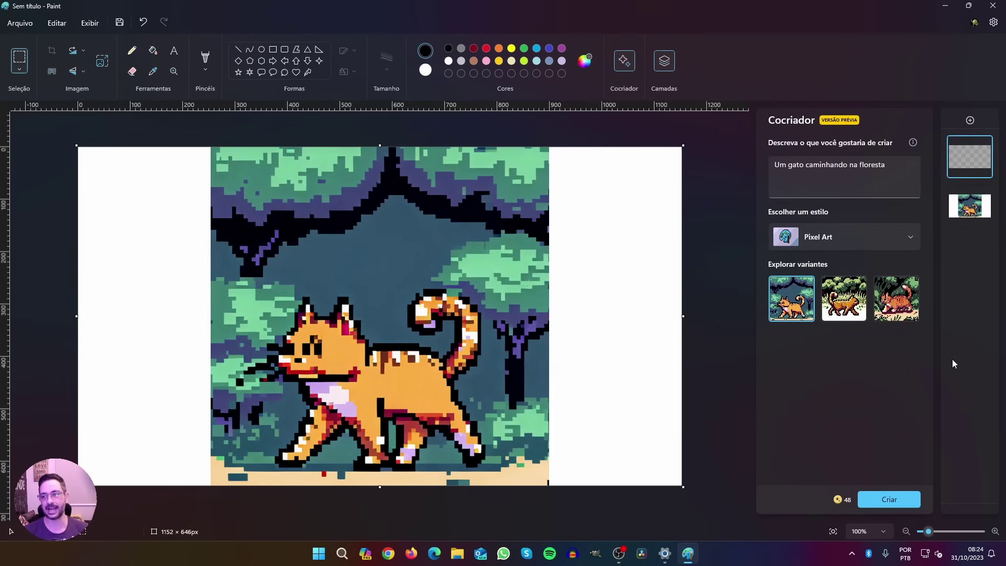
mouse_move(981, 151)
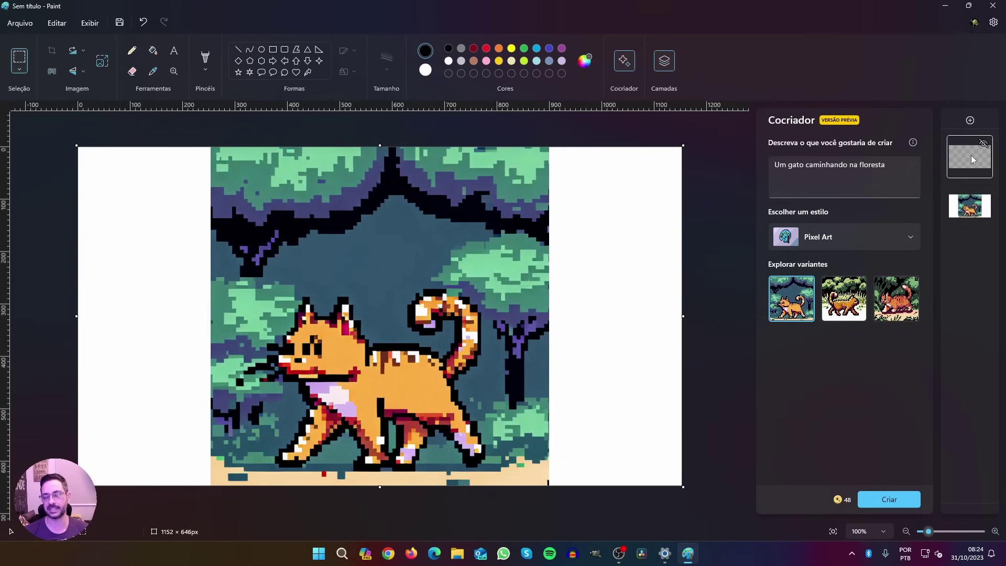
right_click(970, 155)
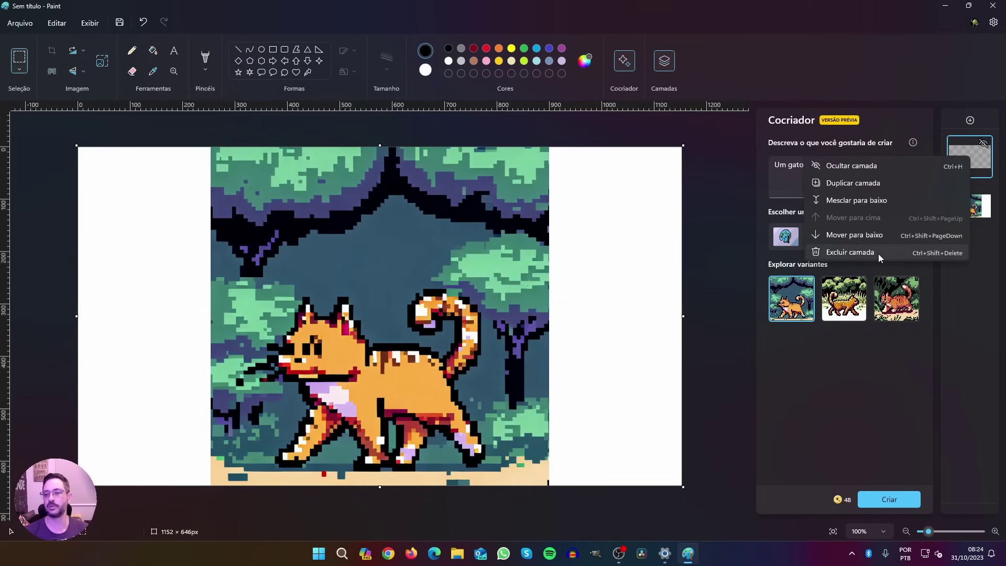
click(970, 312)
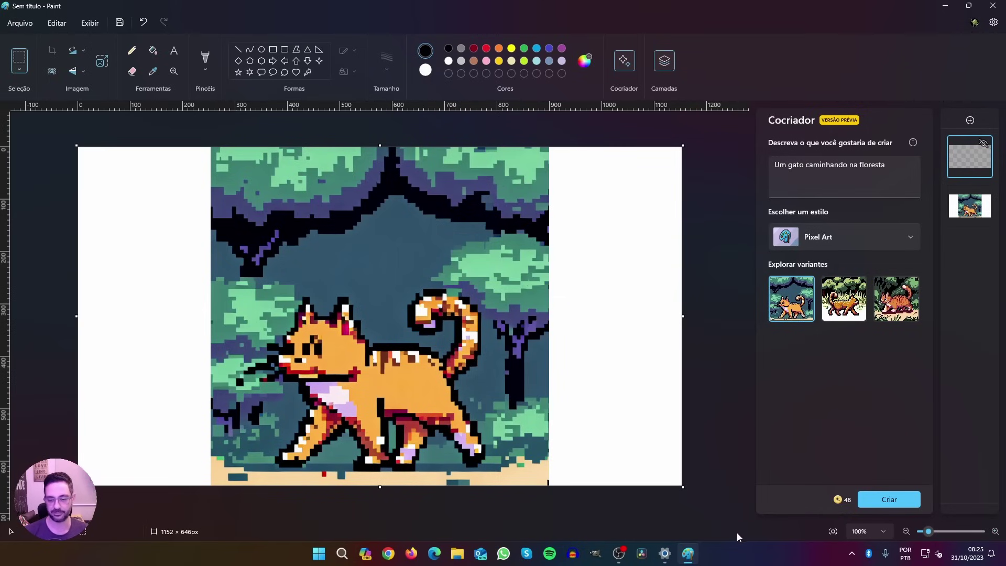
Switch to Windows Settings, open the Programa Windows Insider page of Windows Update, and show the Insider channel choices.
click(665, 556)
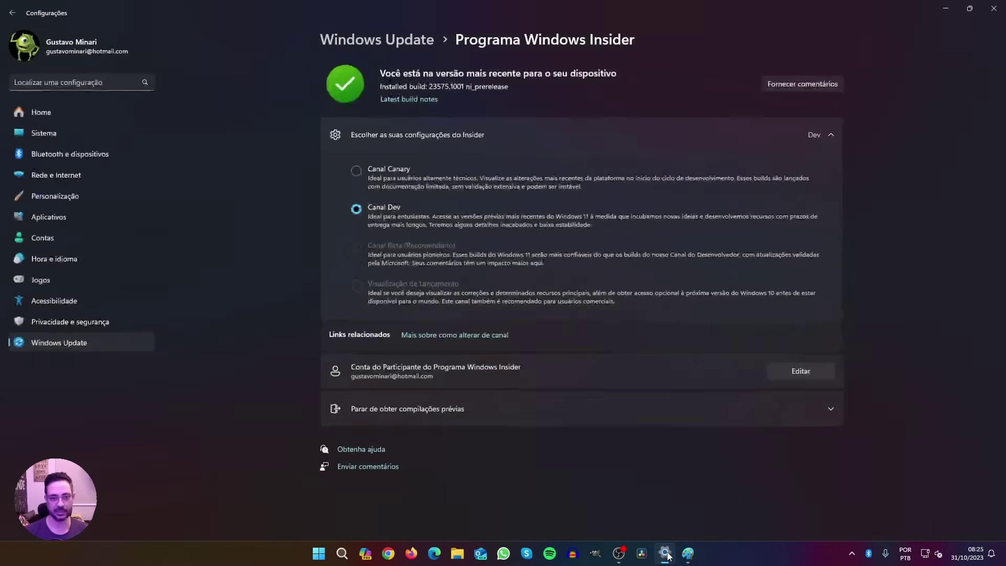
click(72, 345)
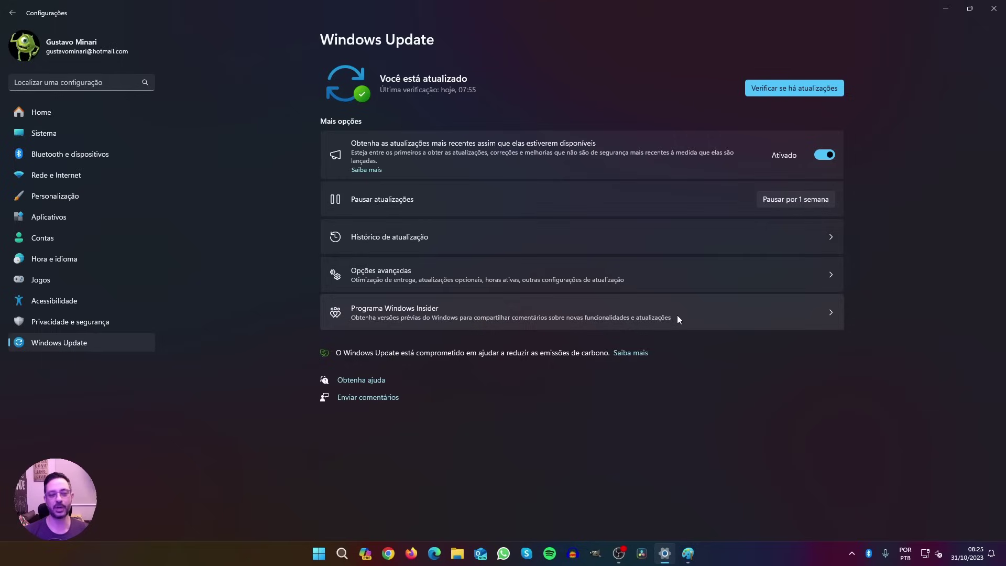
click(690, 315)
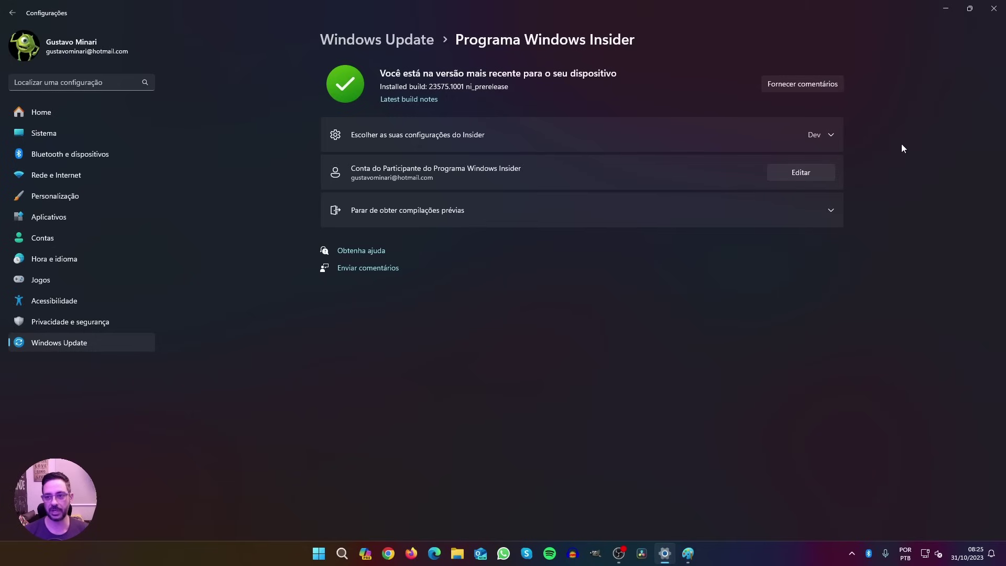
click(829, 135)
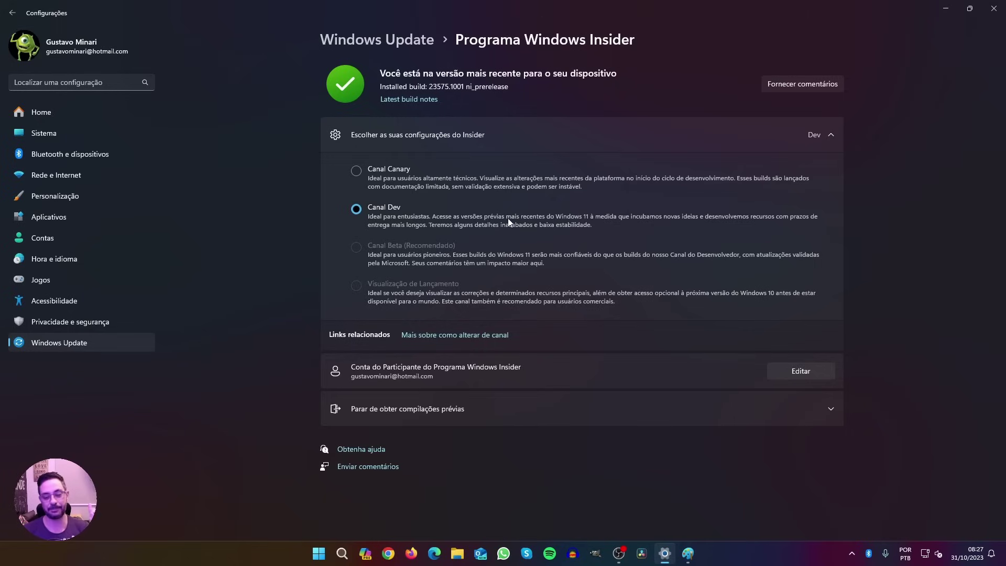
Check Paint again, return to Windows Settings, and show the country or region choices under Idioma e região.
click(688, 553)
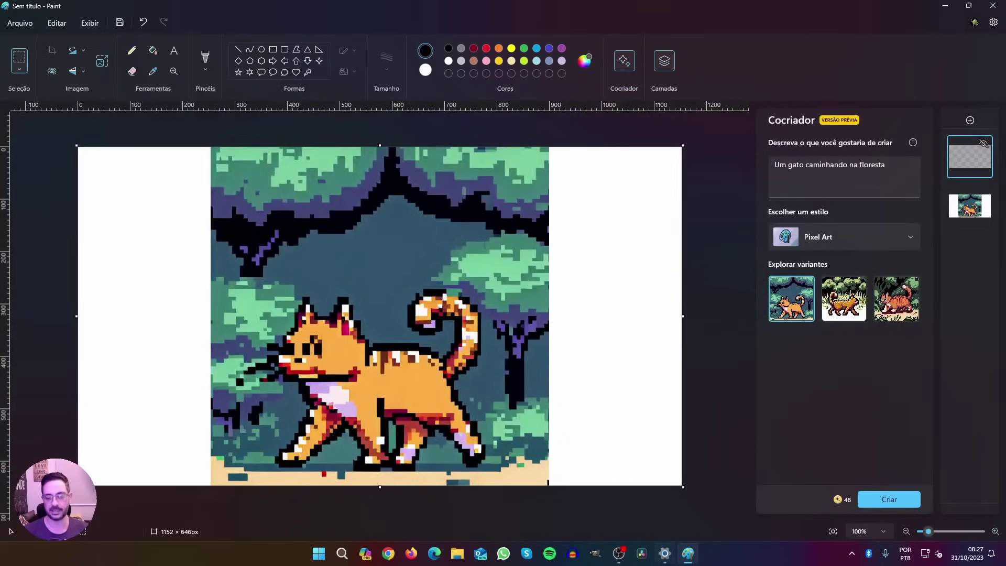
click(664, 553)
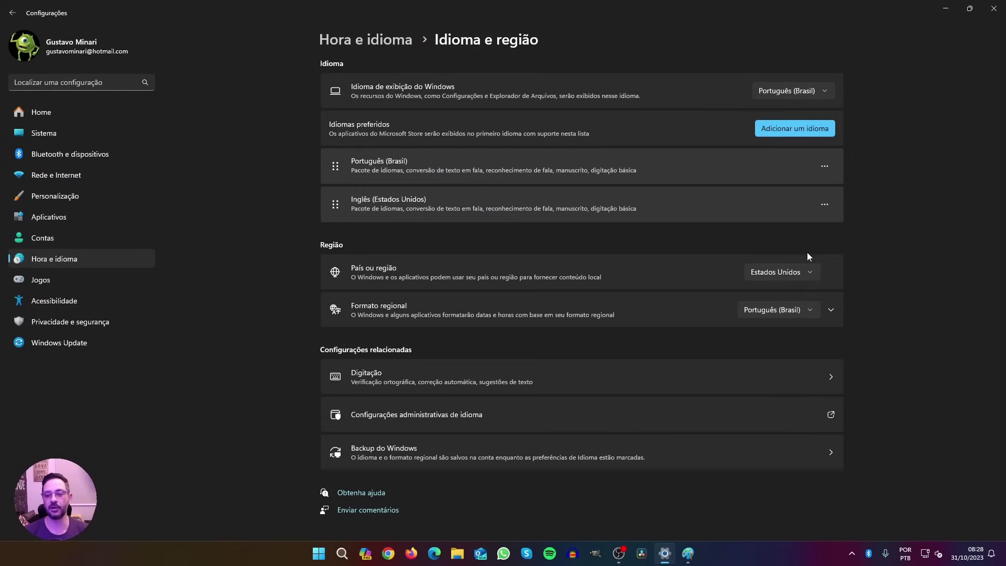
click(815, 272)
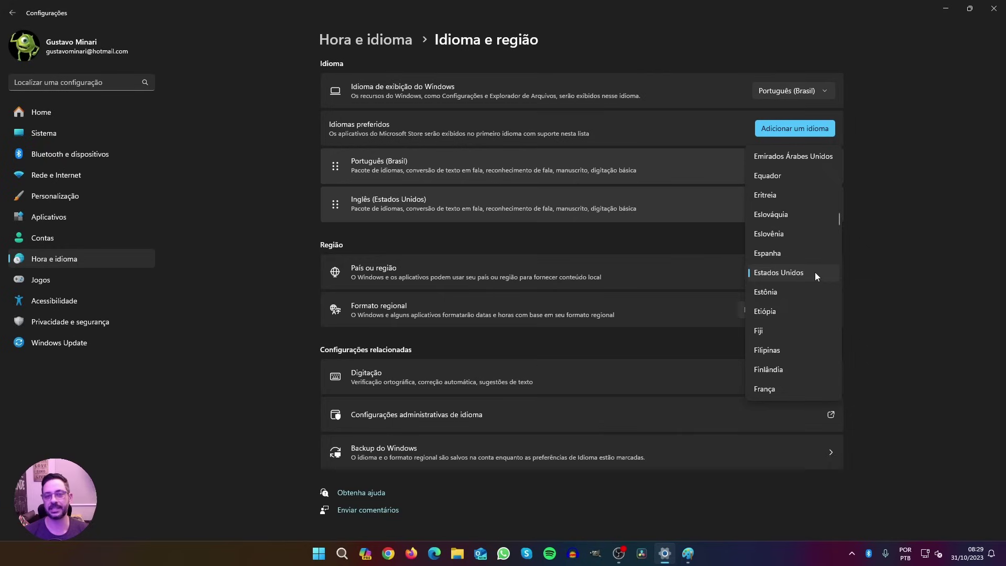